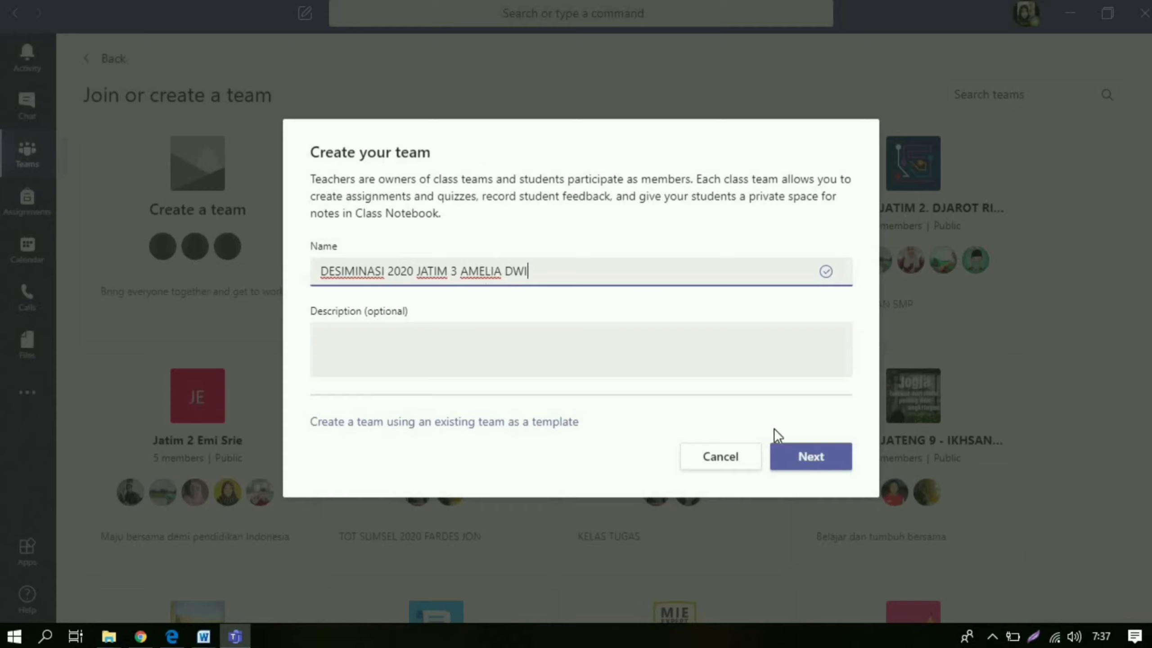
# - Create the class team and pick the first three students from the name search suggestions
pyautogui.click(798, 460)
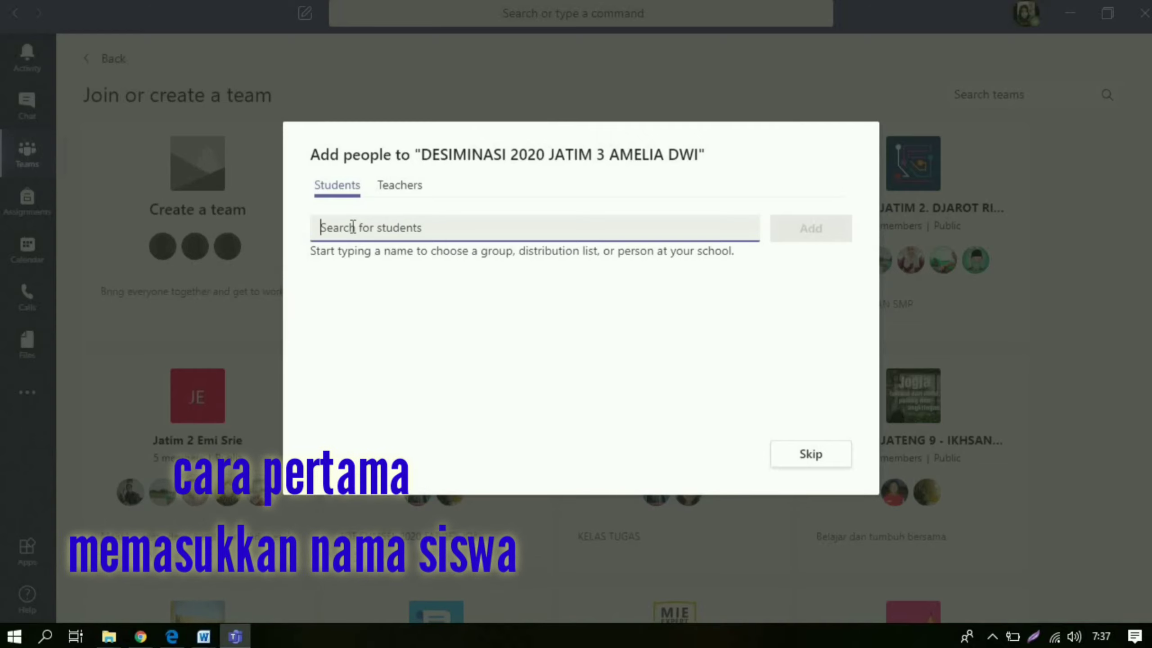
pyautogui.write('NUR')
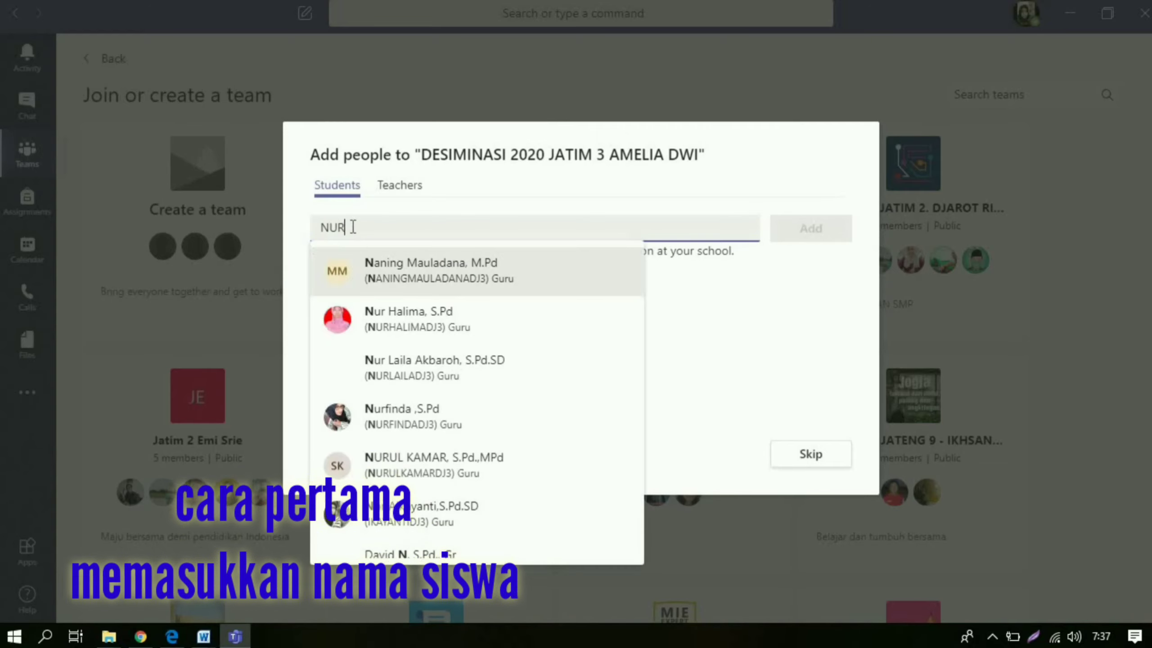
pyautogui.write('UL')
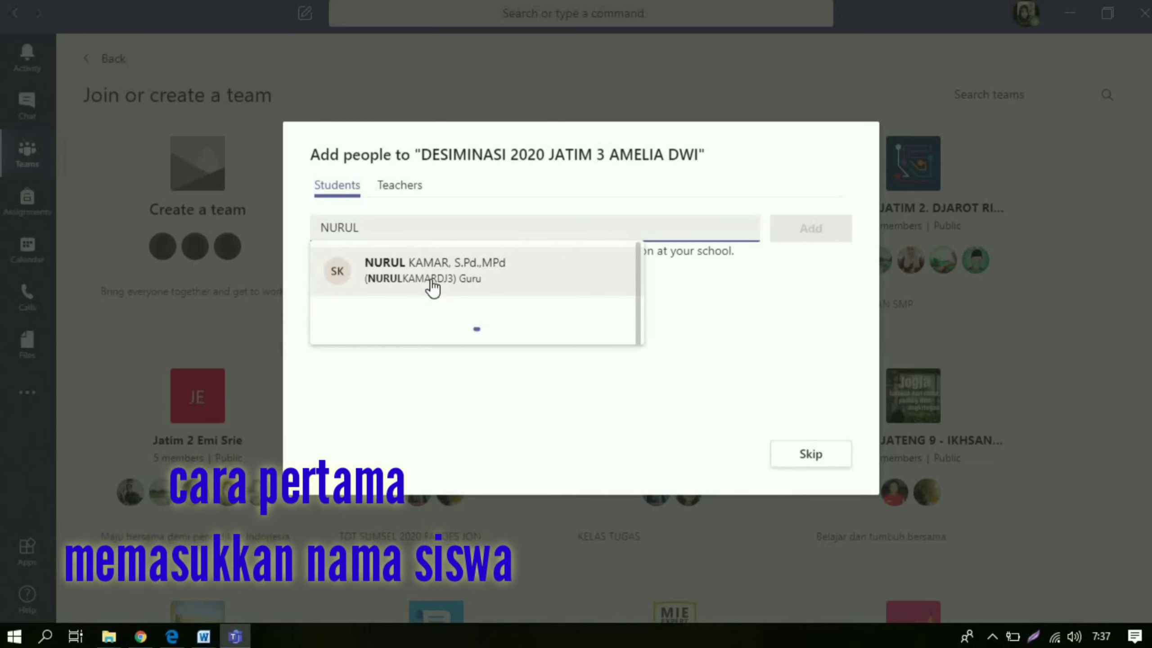
pyautogui.click(432, 285)
pyautogui.write('S')
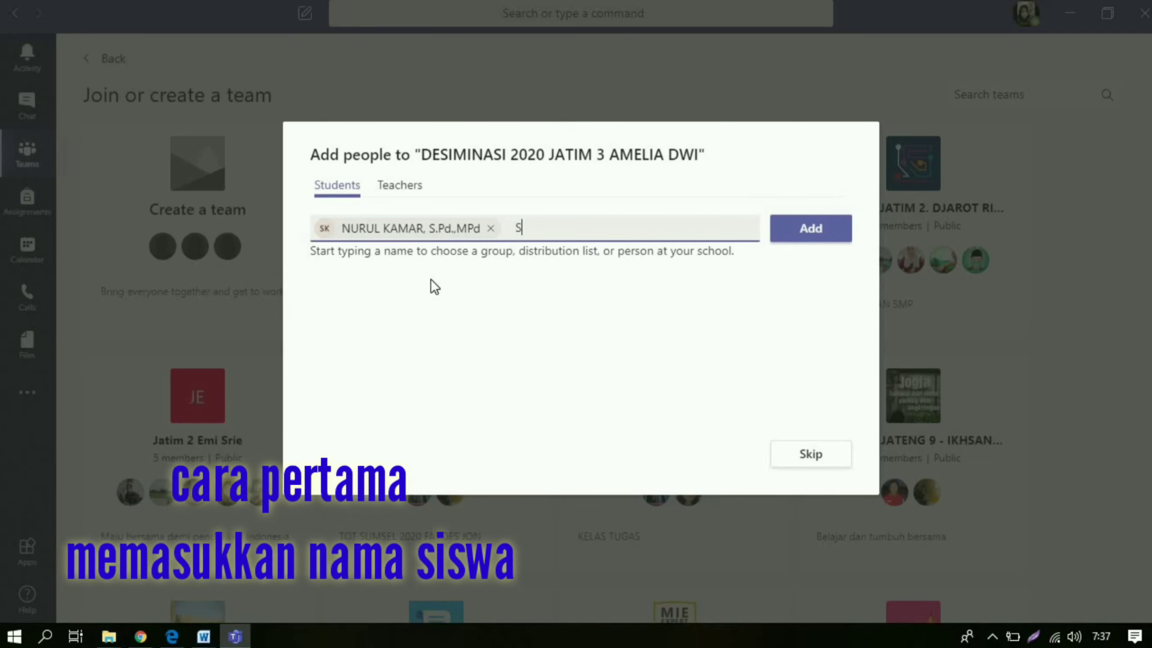
pyautogui.write('RI IDA')
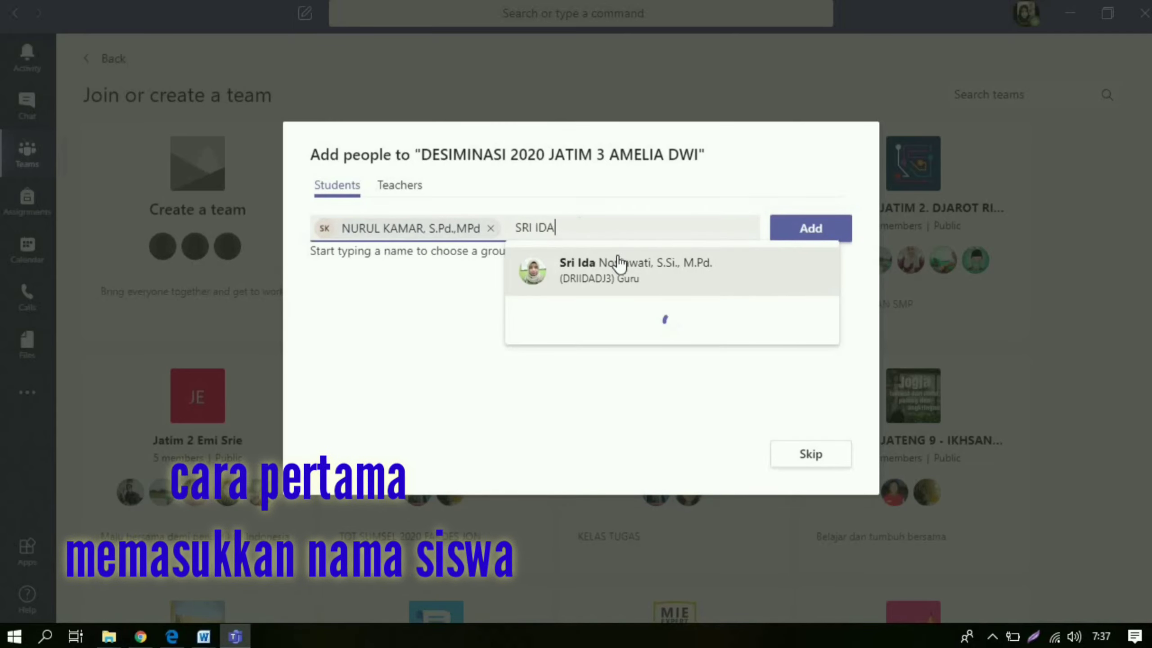
pyautogui.click(620, 263)
pyautogui.write('DIA')
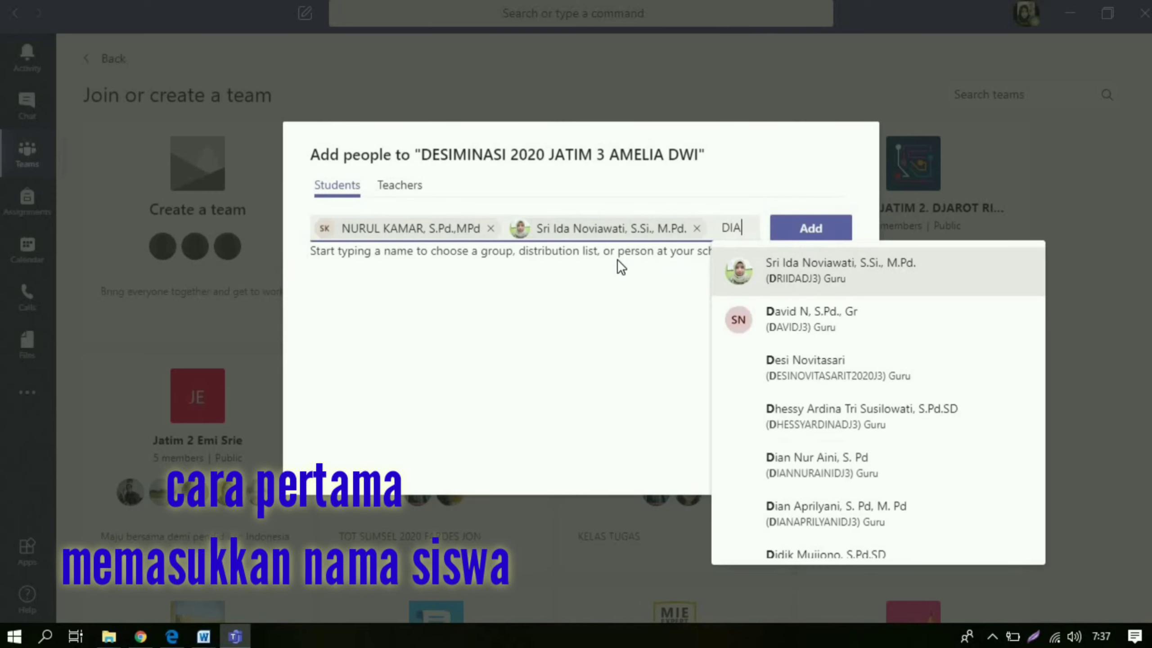
pyautogui.write('N')
pyautogui.click(766, 320)
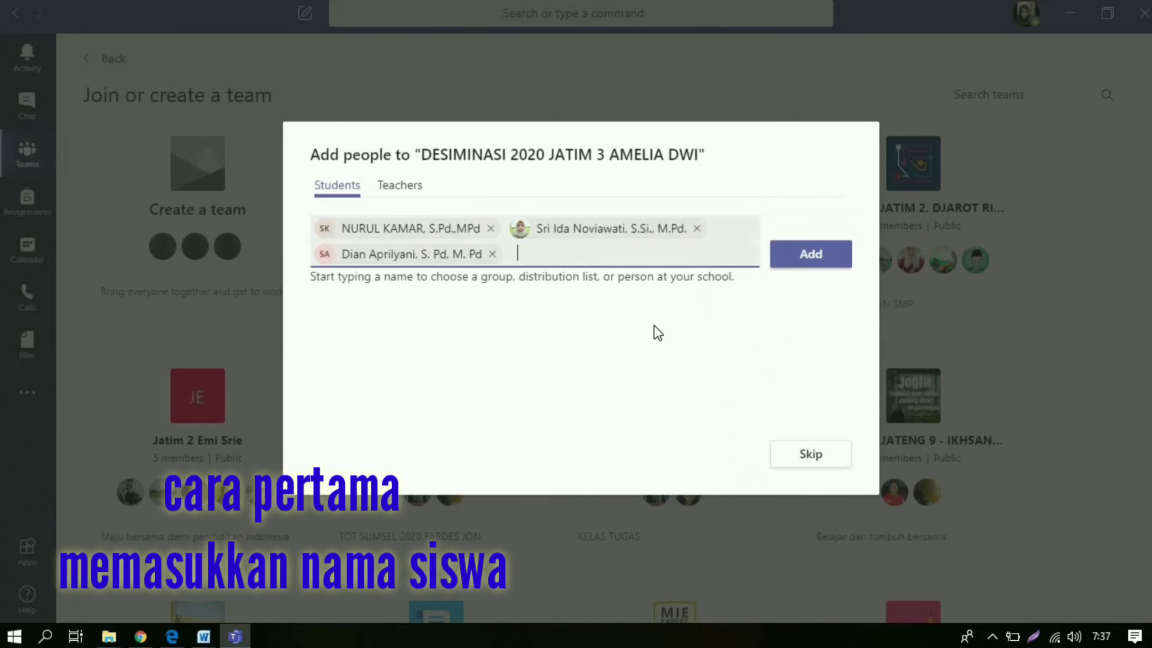
# - Pick the fourth and fifth students, correcting a misspelled name search along the way
pyautogui.write('NURW')
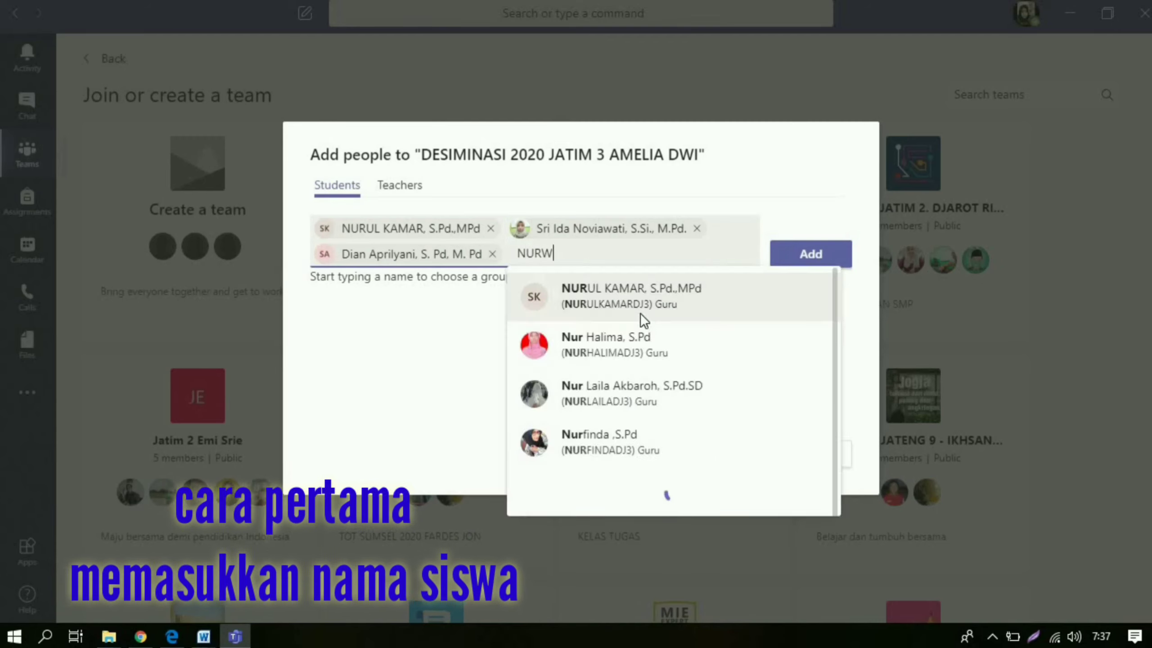
pyautogui.write('AIDA')
pyautogui.press('BackSpace')
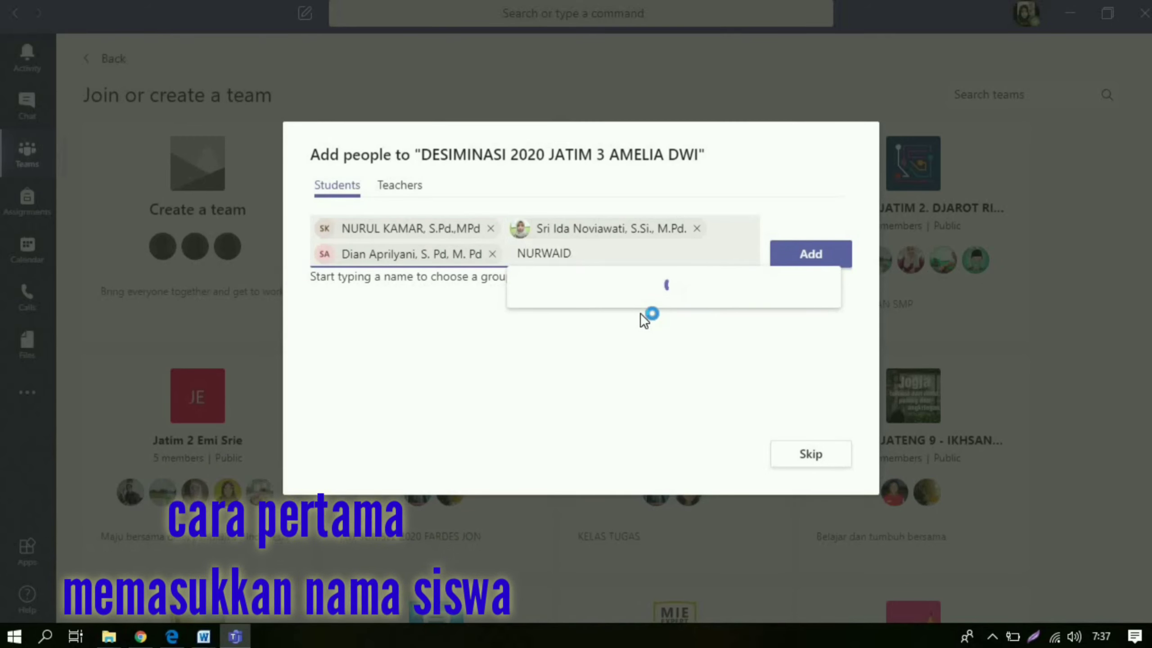
pyautogui.press('BackSpace')
pyautogui.press('BackSpace')
pyautogui.write('IDA')
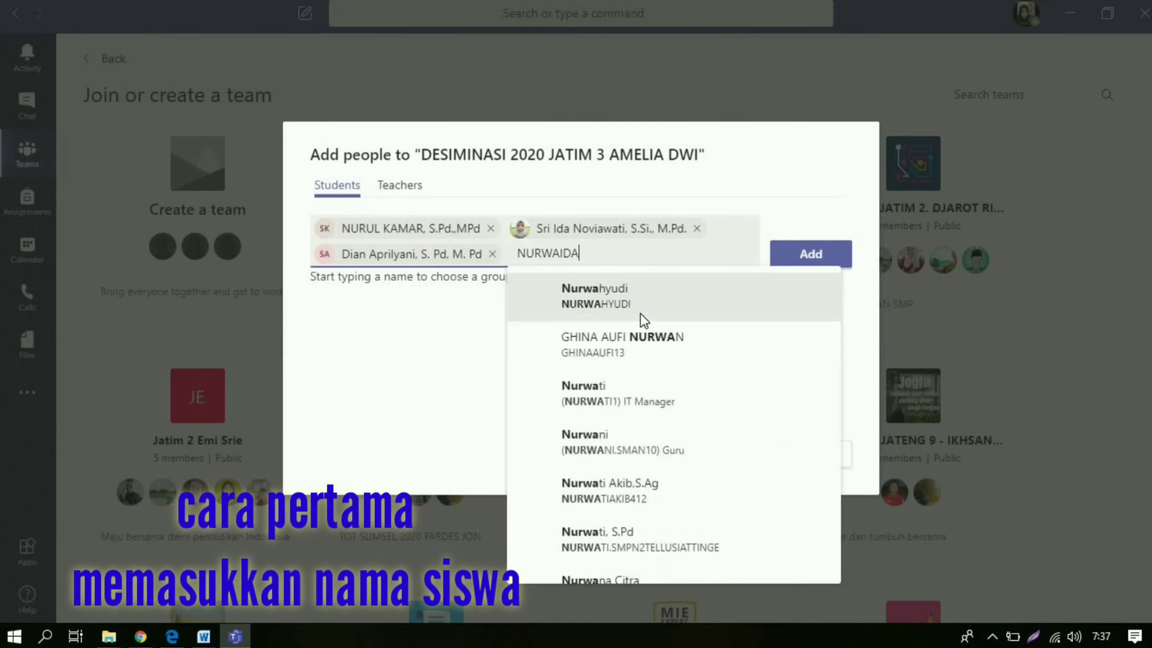
pyautogui.press('BackSpace')
pyautogui.press('BackSpace')
pyautogui.press('BackSpace')
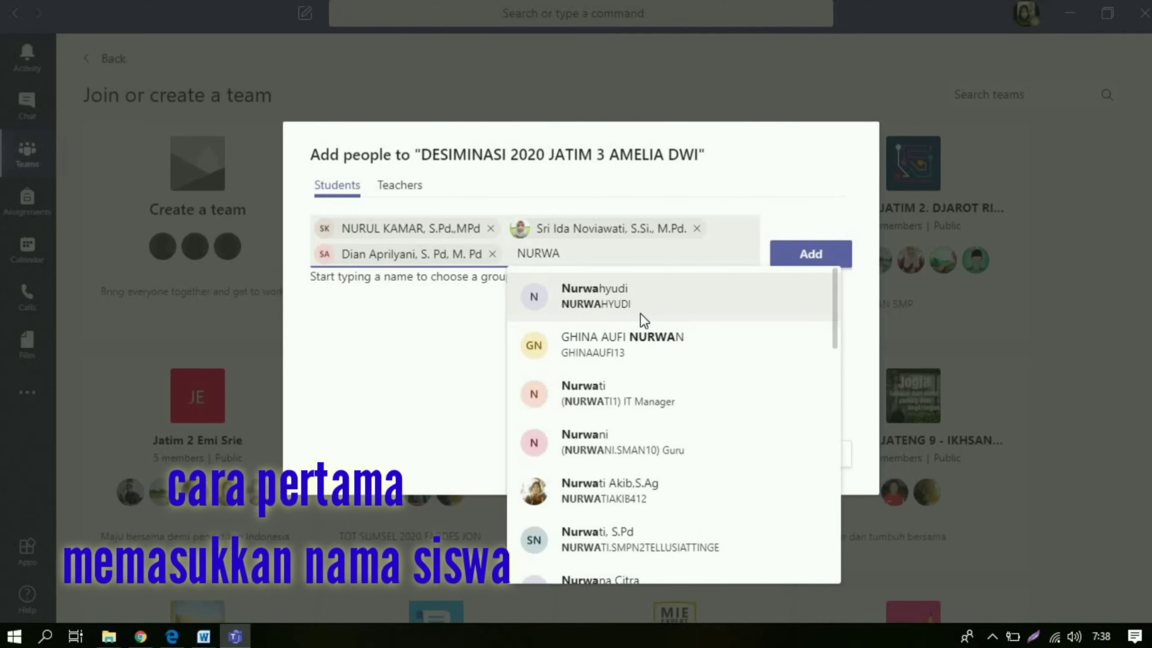
pyautogui.write('HIDA')
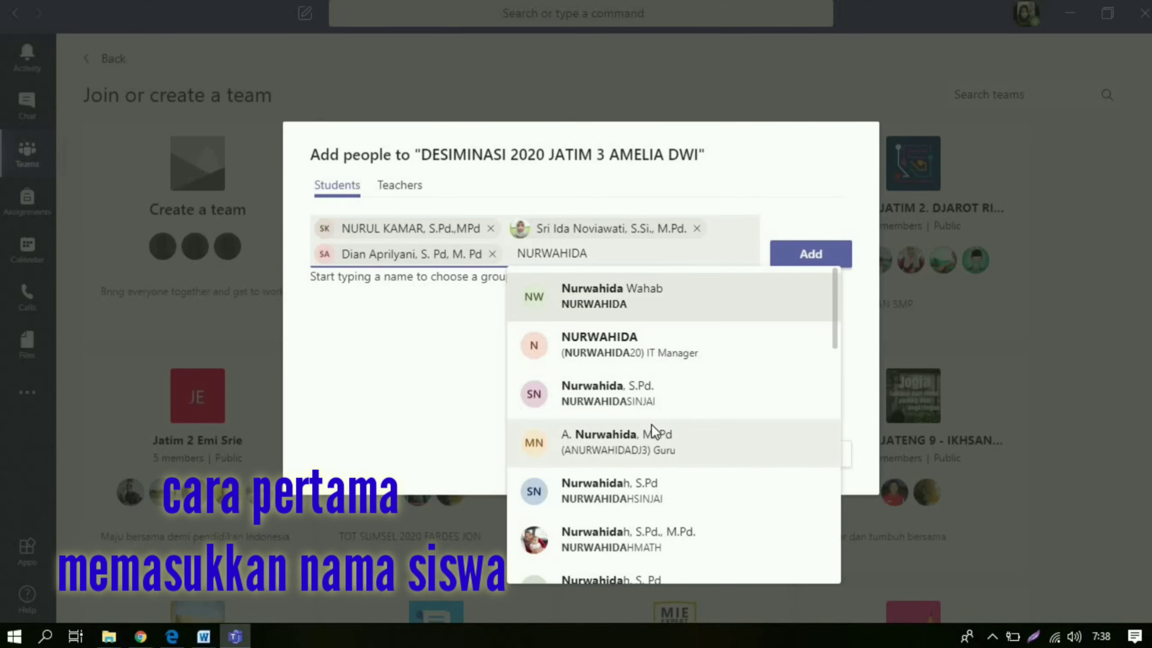
pyautogui.click(657, 447)
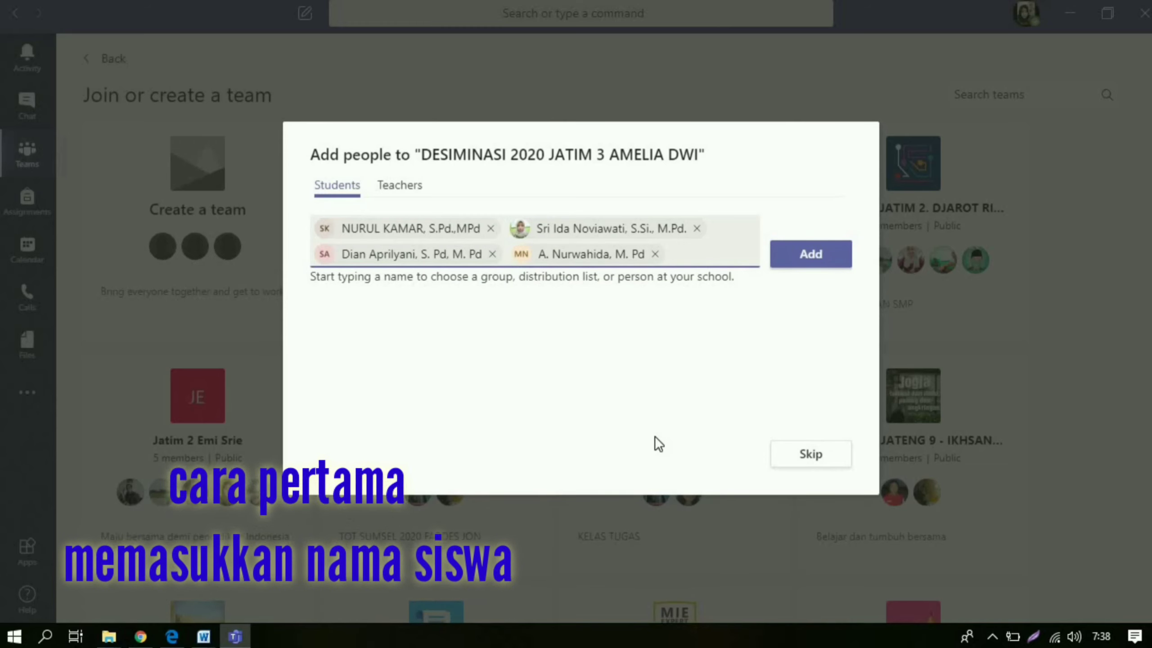
pyautogui.write('YENI')
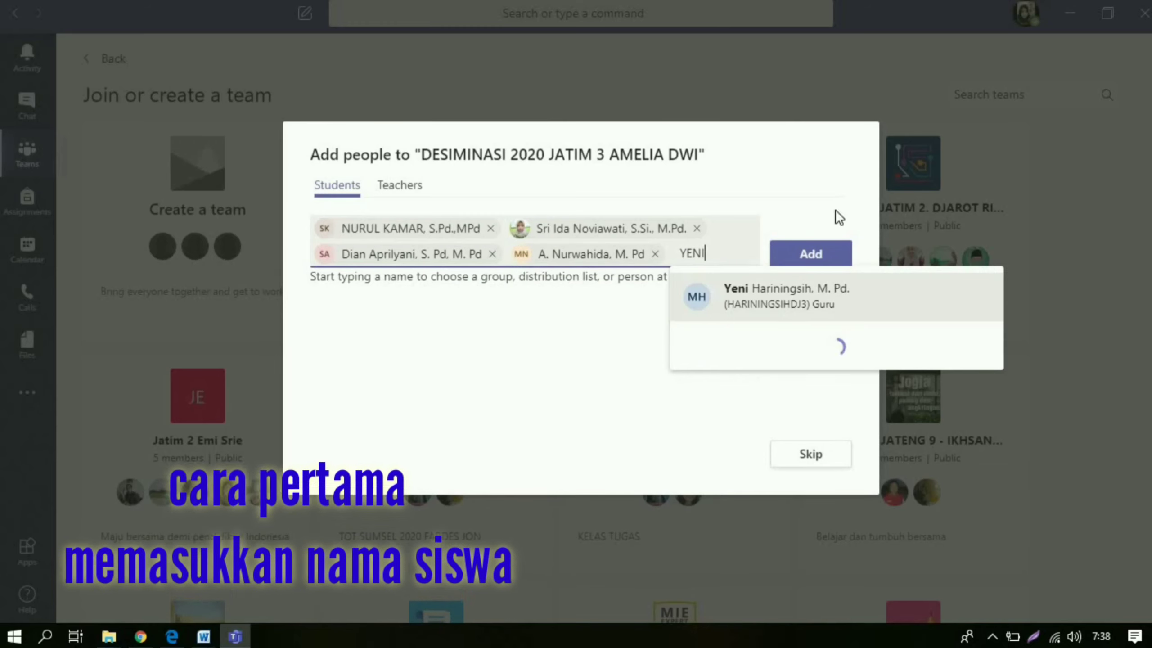
pyautogui.click(784, 300)
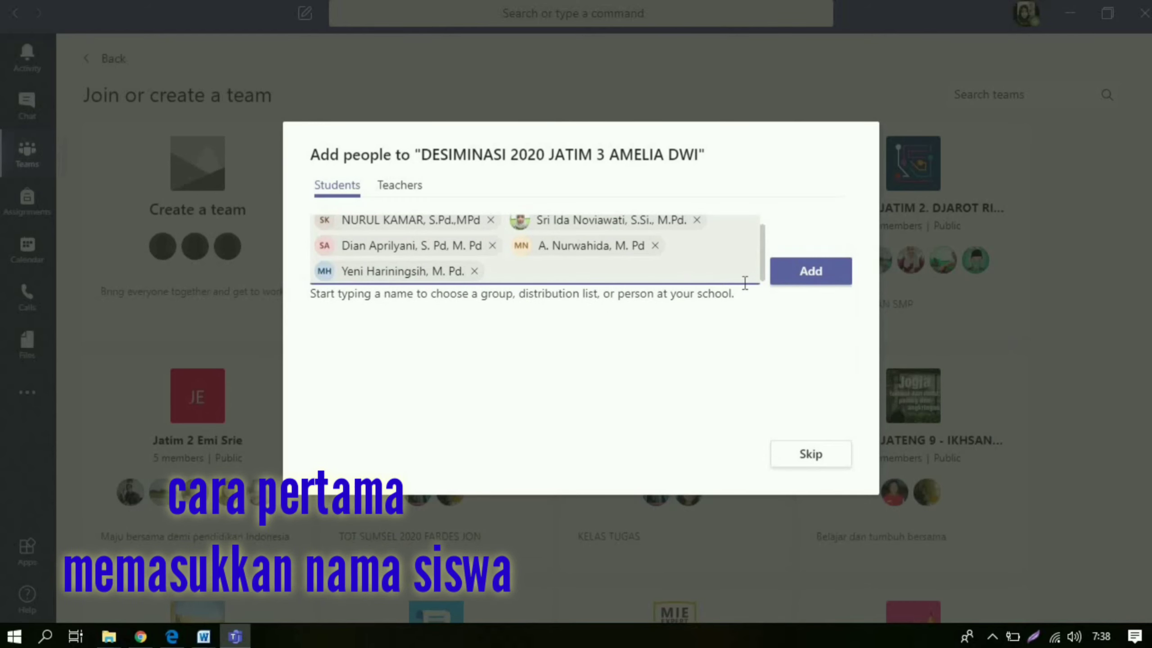
# - Add the five queued students, search the Students list once more, then close Add people
pyautogui.click(791, 273)
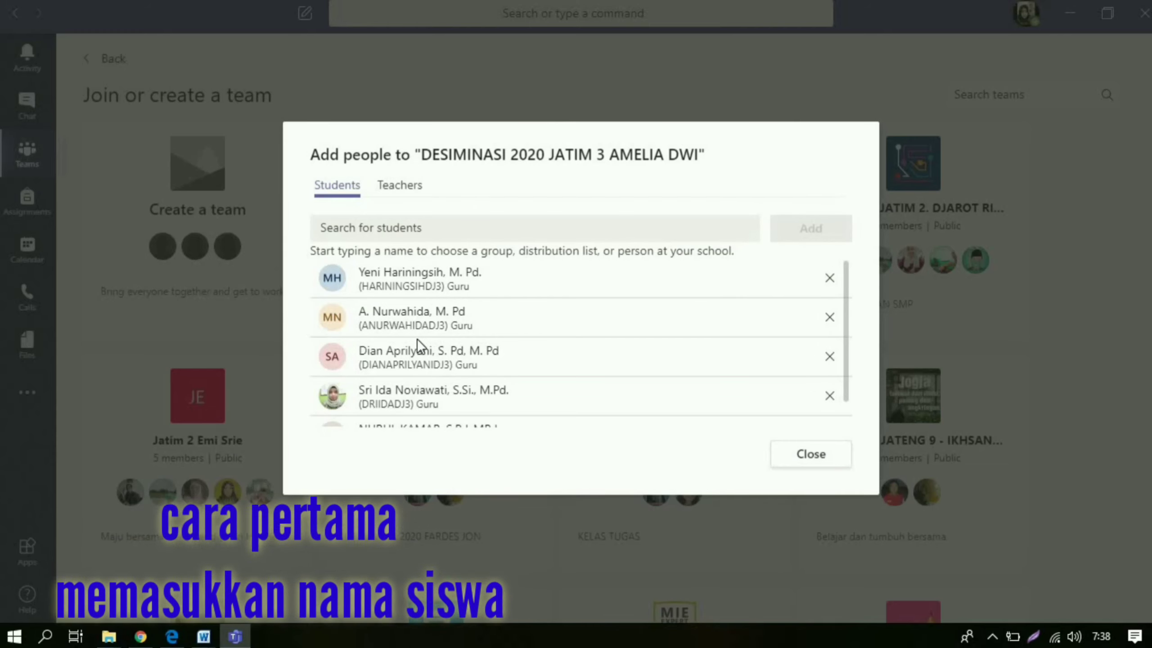
pyautogui.click(410, 187)
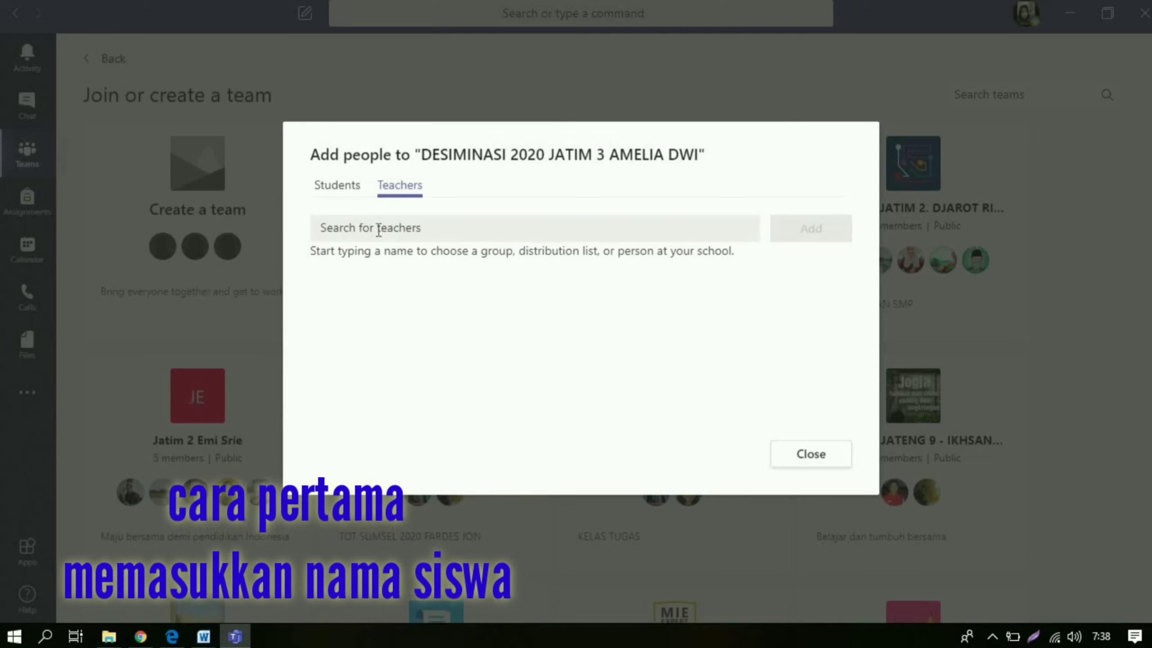
pyautogui.click(339, 193)
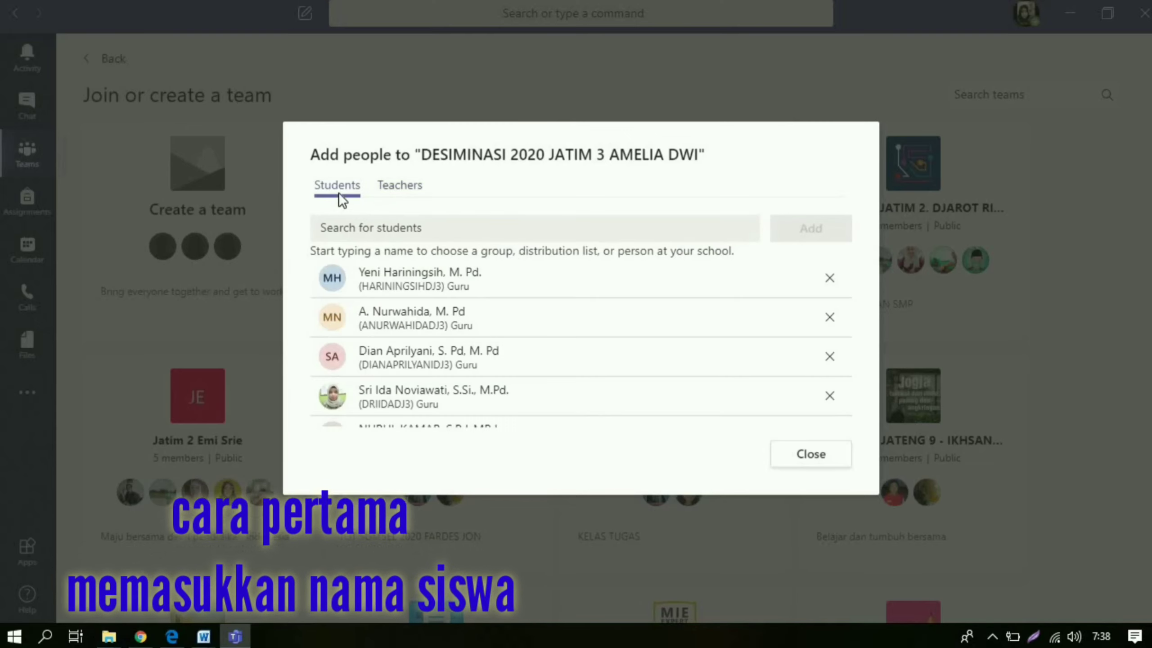
pyautogui.click(357, 225)
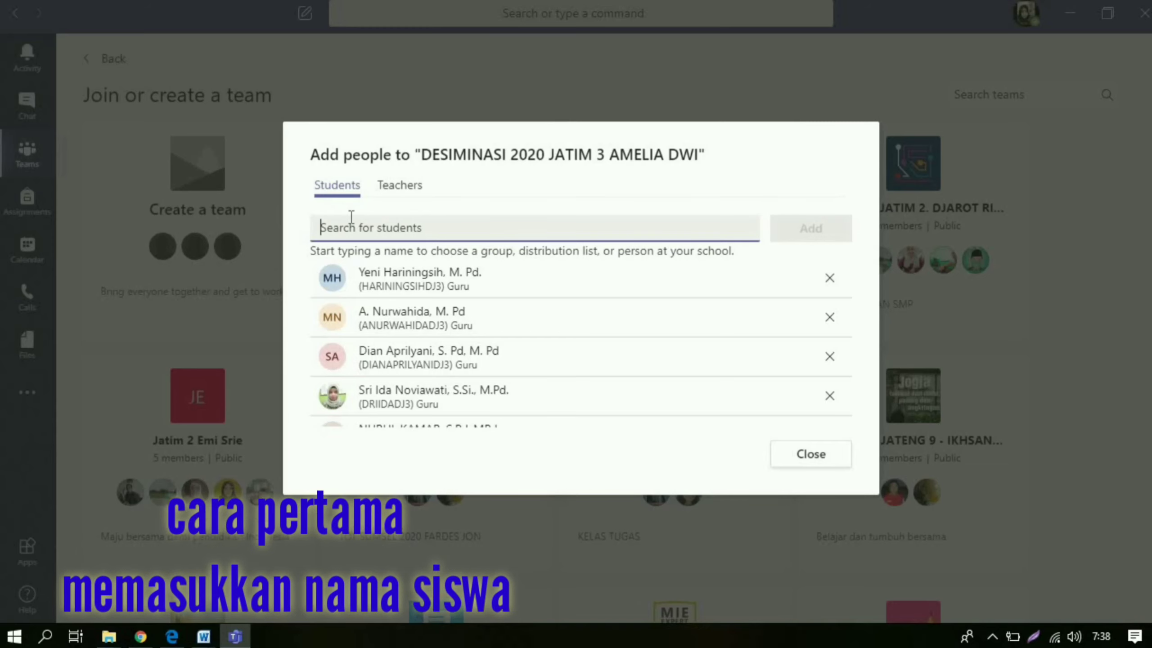
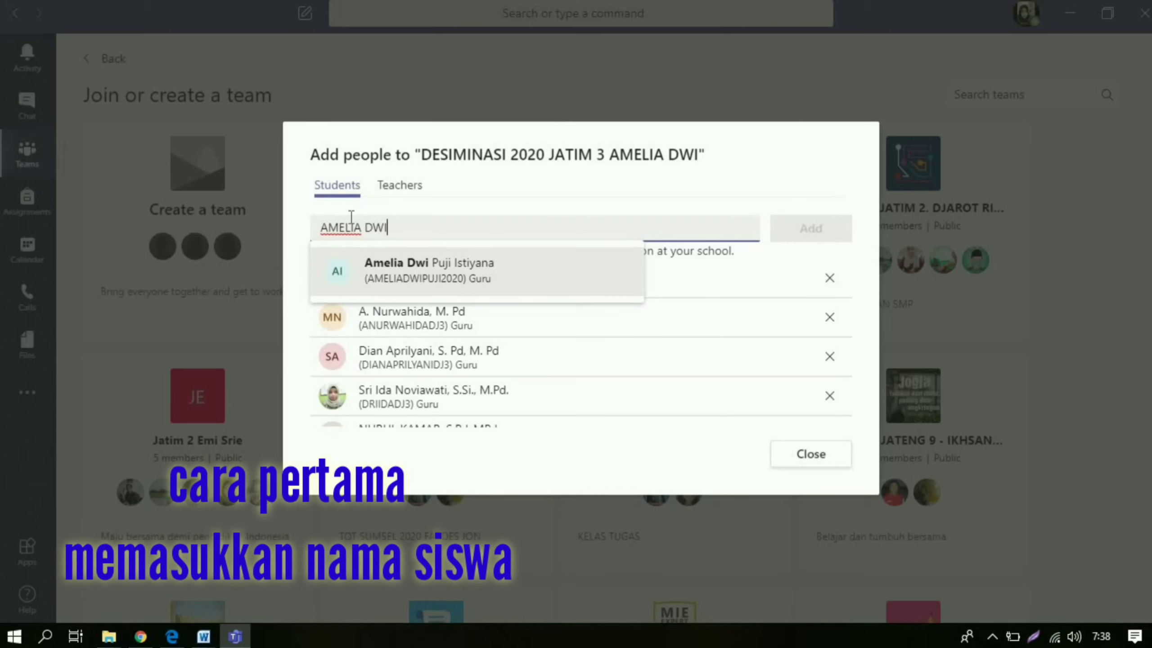
pyautogui.click(462, 191)
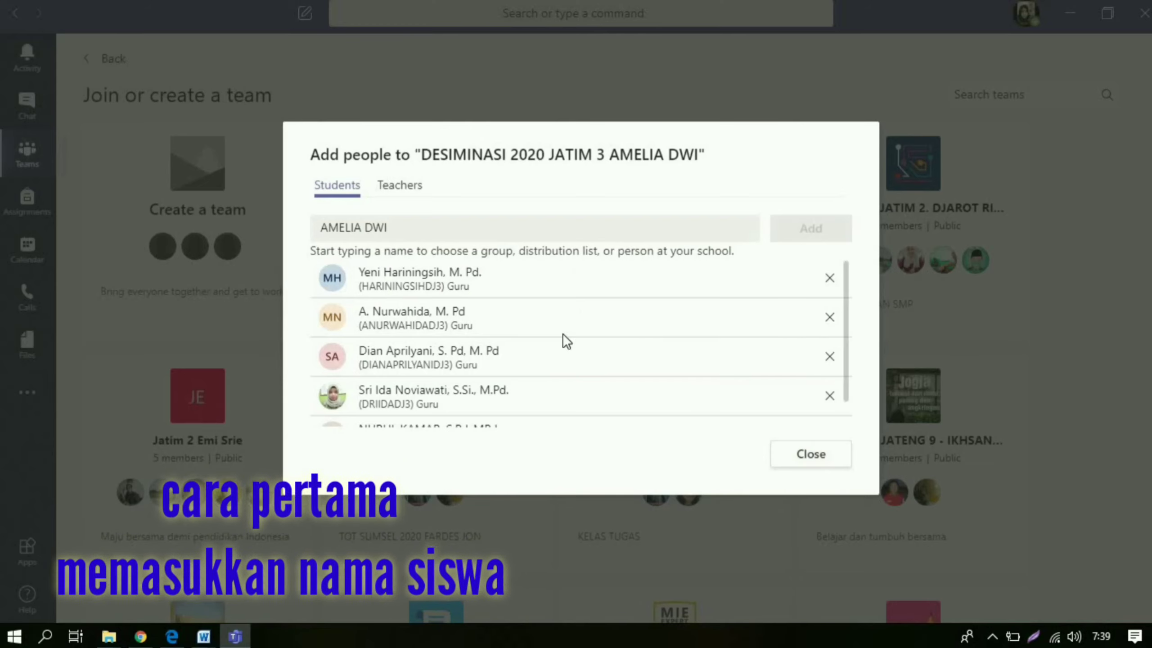
pyautogui.click(802, 470)
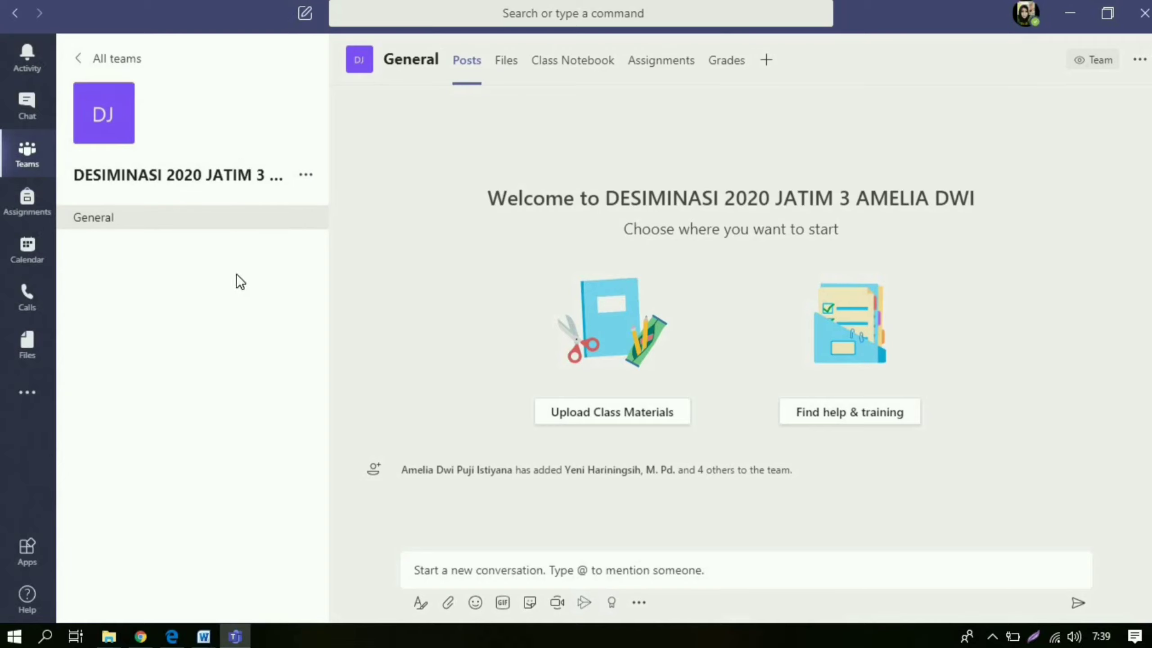
# - Choose Add channel from the class team's More options menu
pyautogui.click(306, 176)
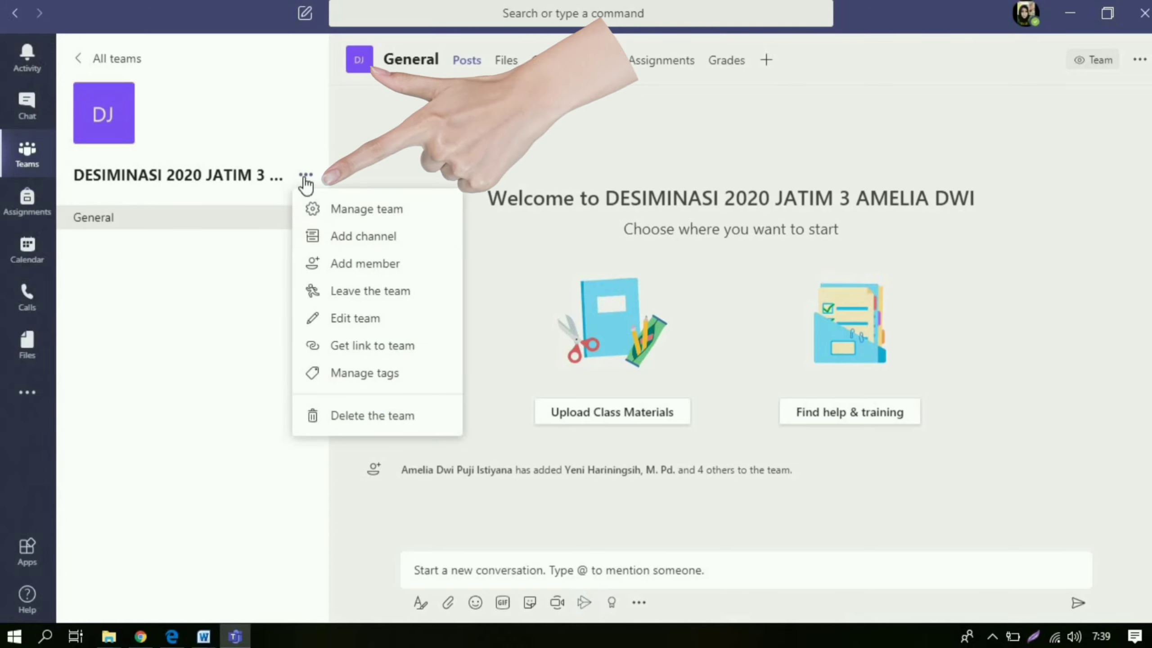
pyautogui.click(337, 239)
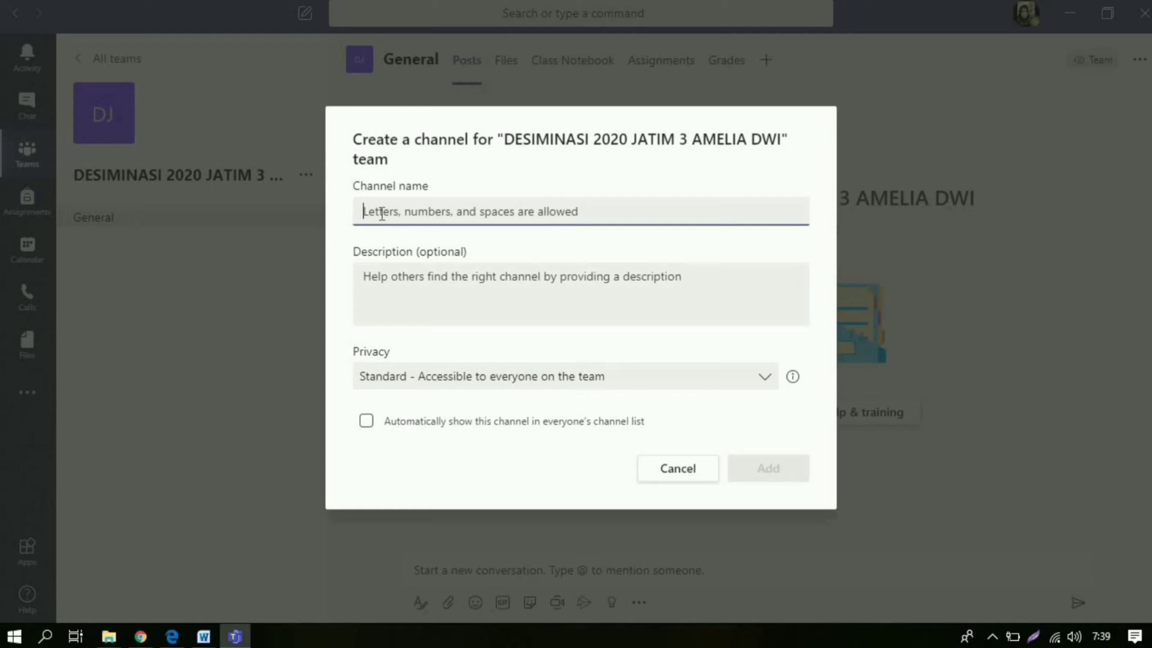
# - Create a Standard-privacy channel named DISKUSI in the class team
pyautogui.write('DIS')
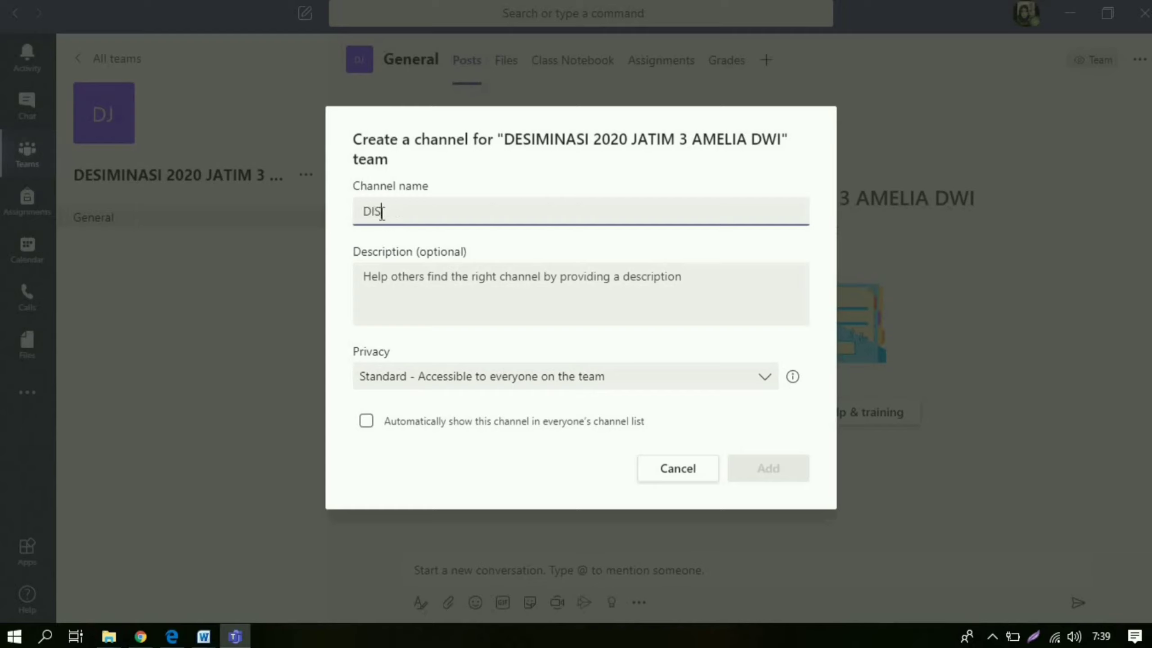
pyautogui.write('KUSI')
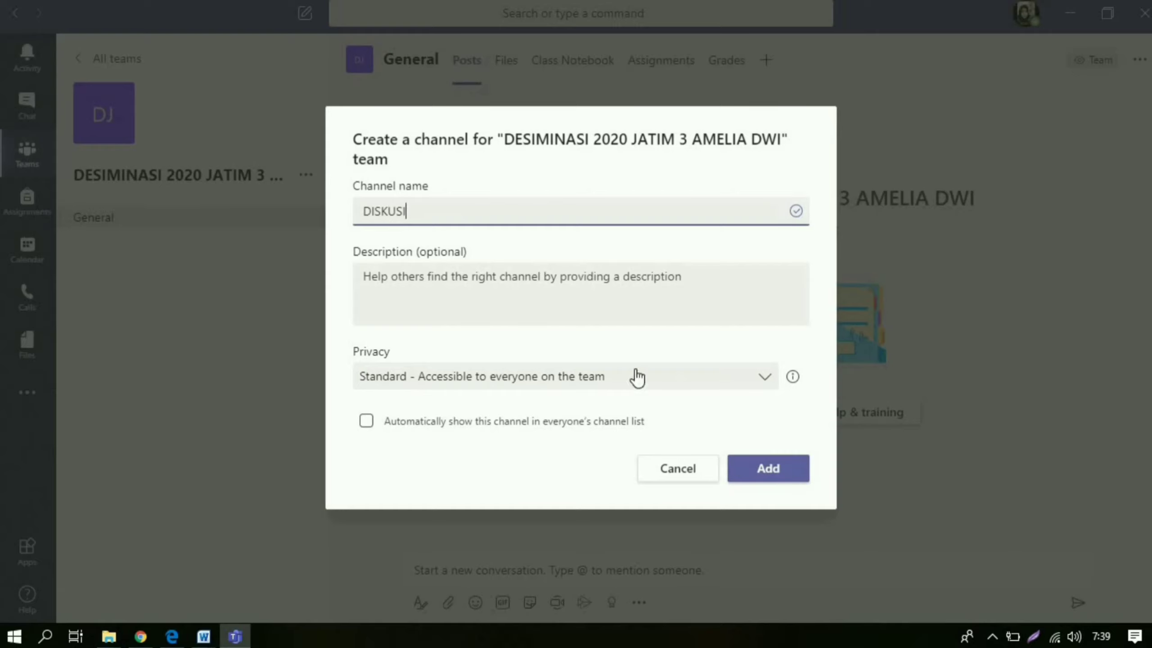
pyautogui.click(762, 382)
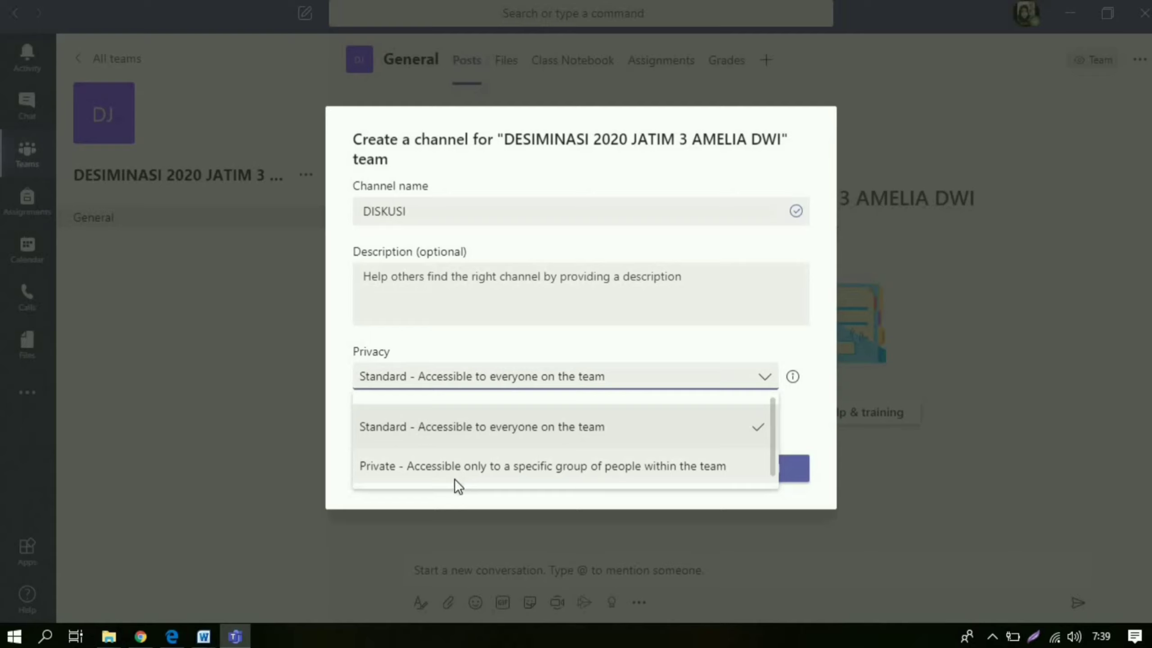
pyautogui.click(476, 436)
pyautogui.click(773, 470)
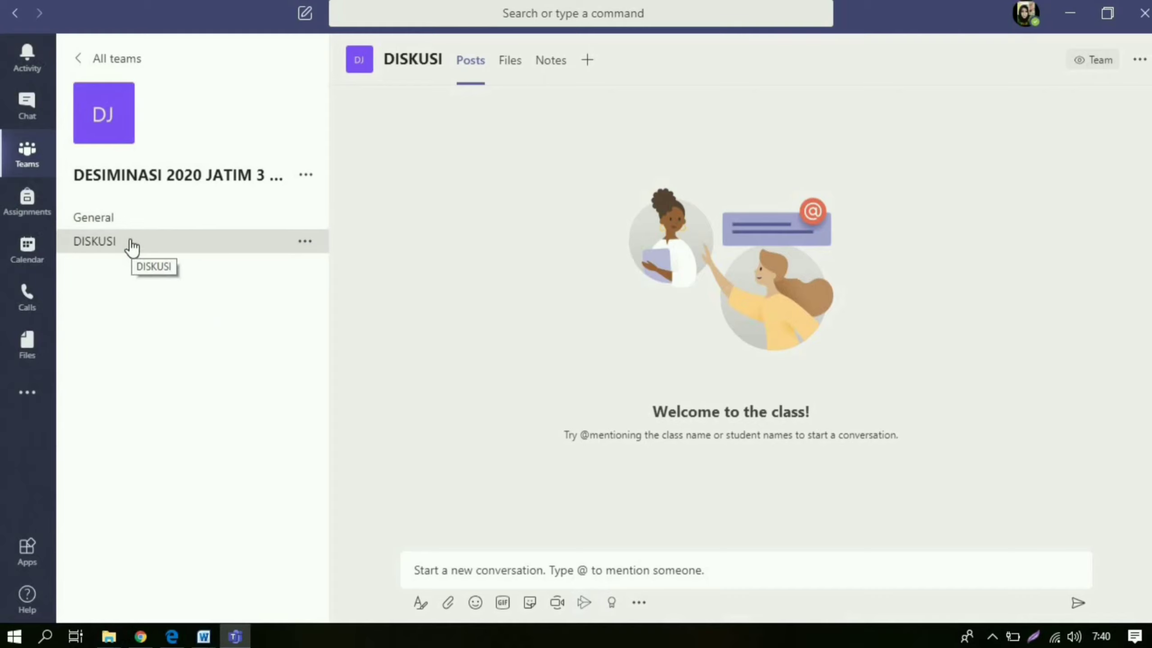
# - Start another new channel and begin entering JADWAL WEBINAR as its name
pyautogui.click(306, 175)
pyautogui.click(335, 236)
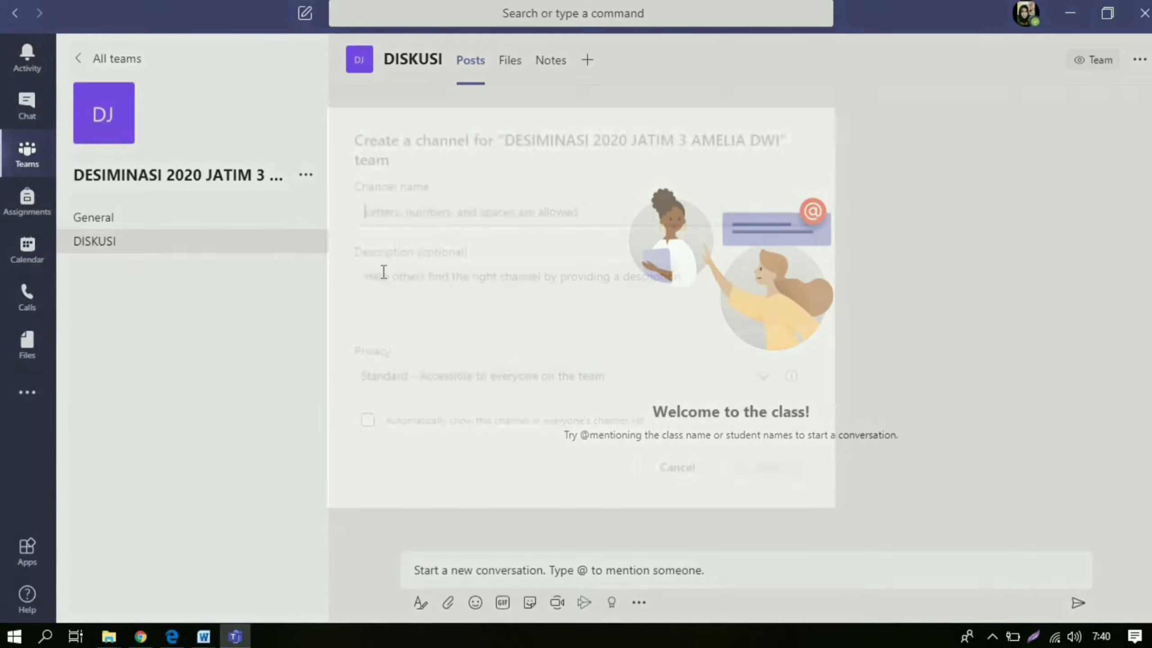
pyautogui.write('JADWAL')
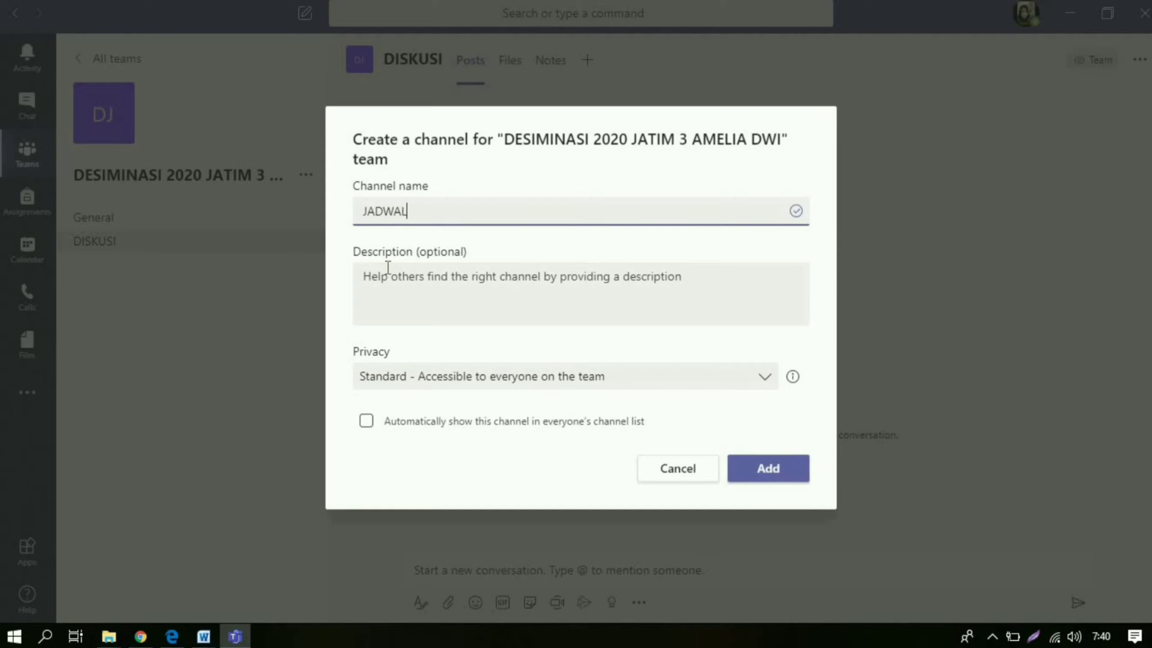
pyautogui.write(' WEBINAR')
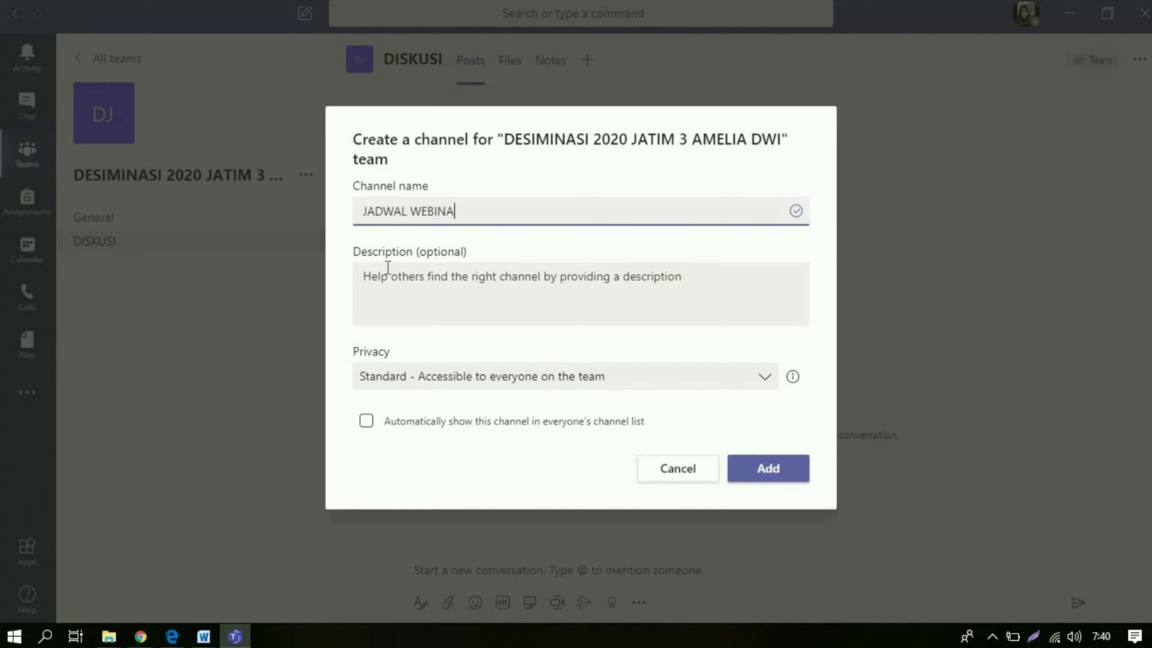
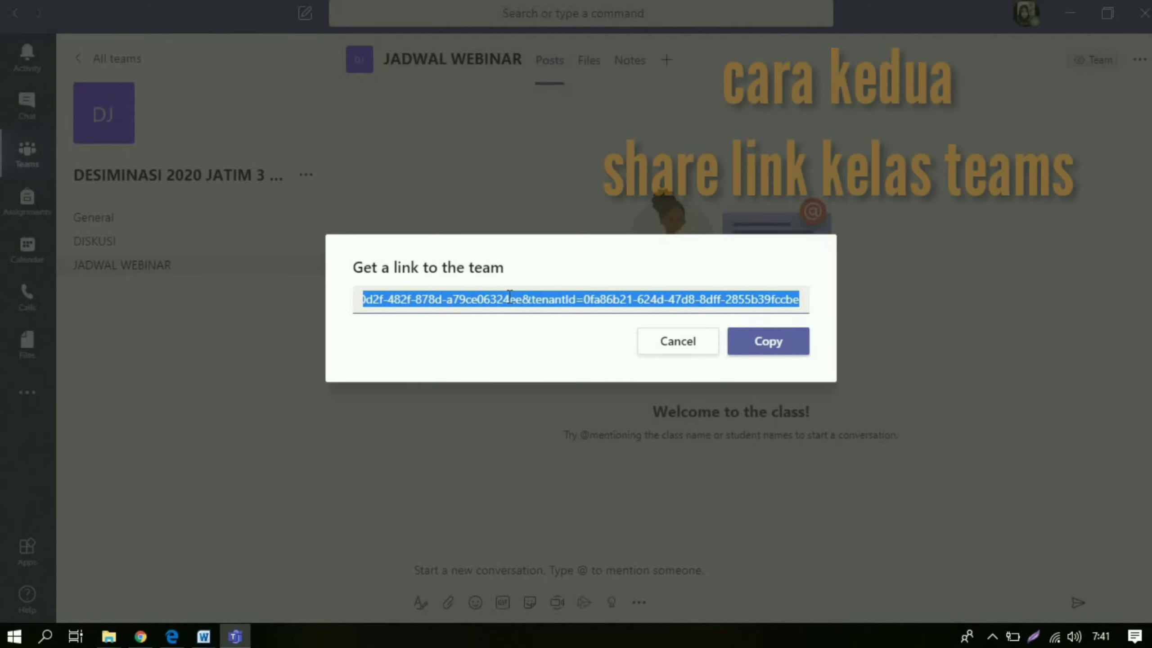
# - Copy the team link, close its dialog, and bring Word's Document1 to the front
pyautogui.click(760, 352)
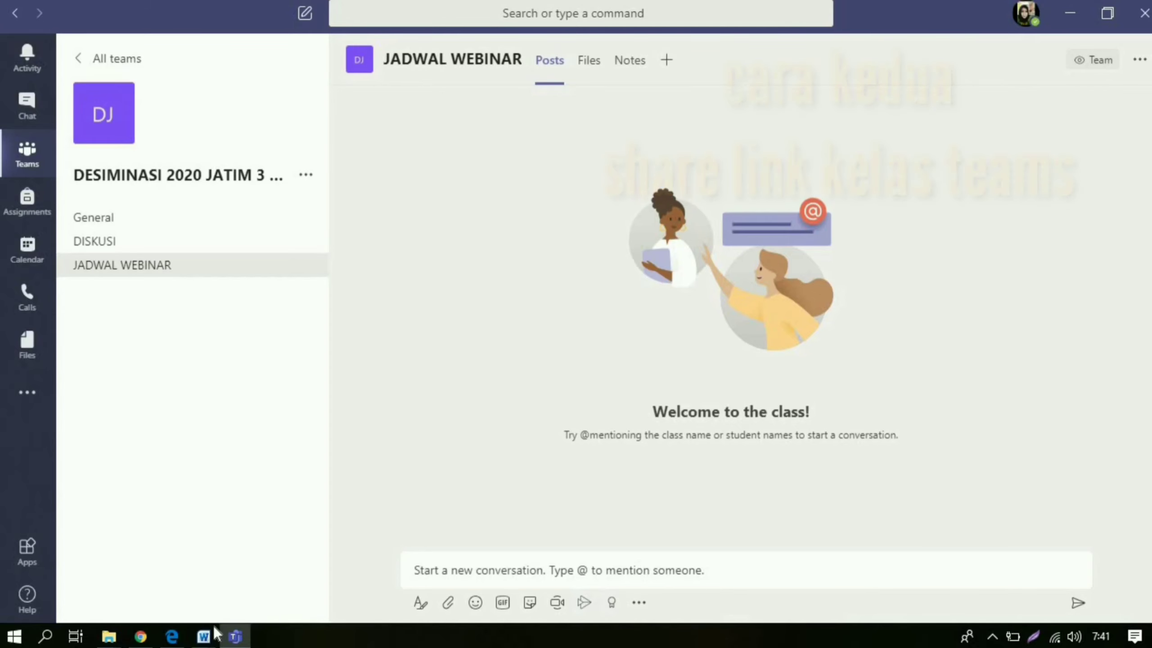
pyautogui.moveTo(213, 639)
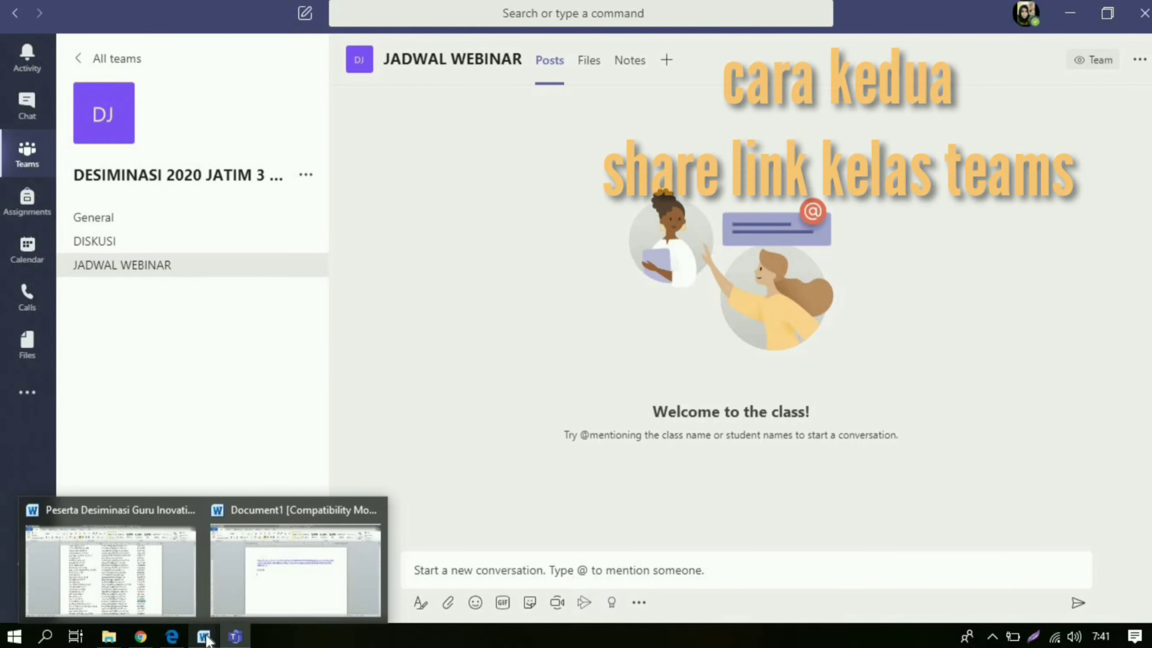
pyautogui.click(206, 637)
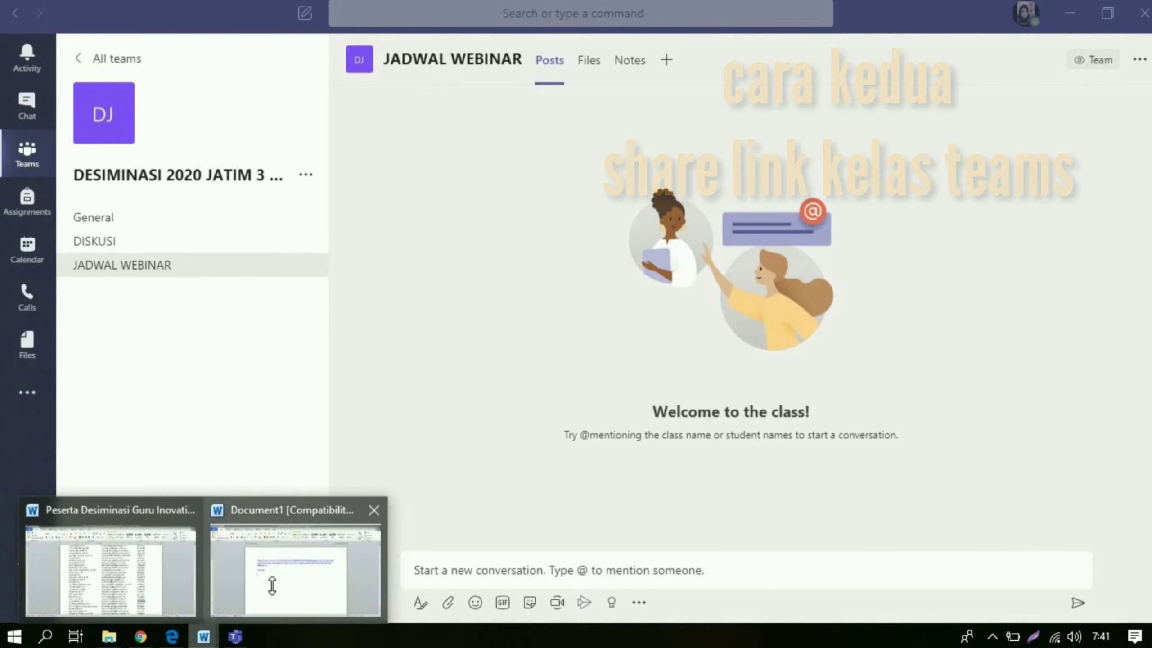
pyautogui.click(272, 585)
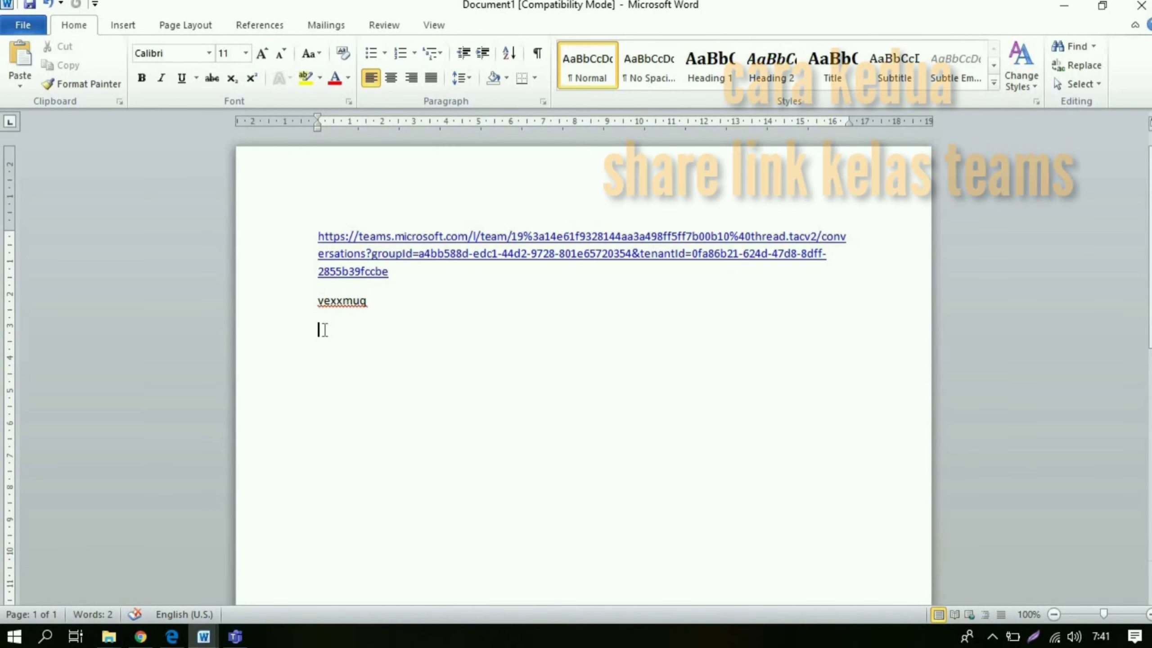
# - Paste the team link below vexxmuq in Document1, select it, then return to Teams
pyautogui.hotkey('ctrl', 'v')
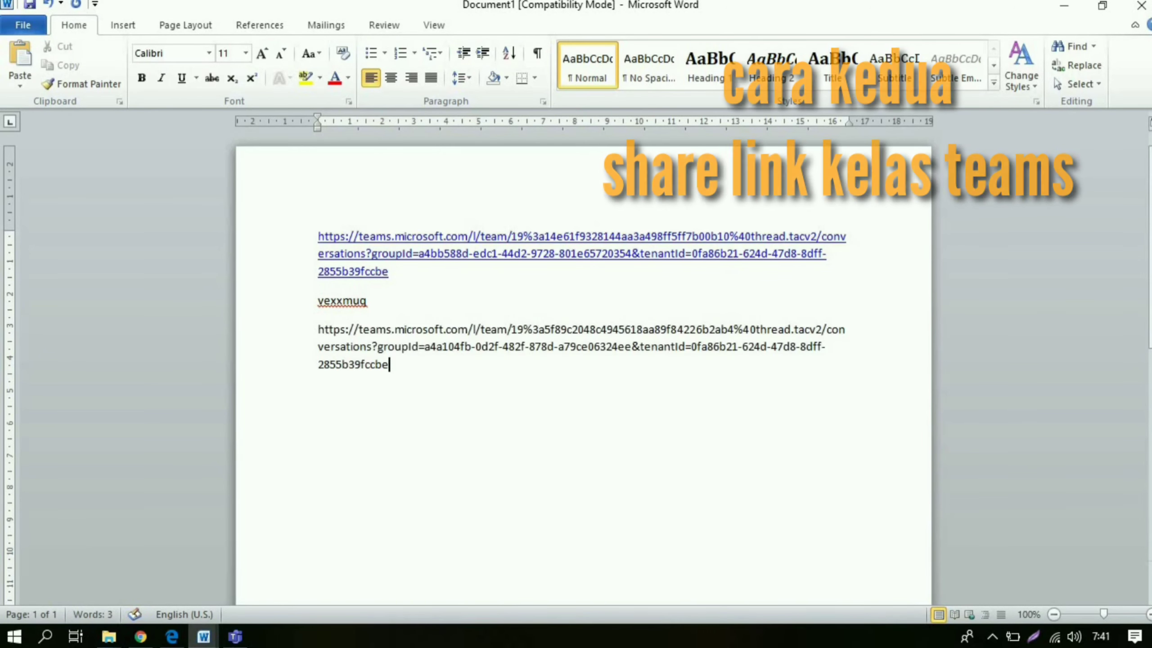
pyautogui.press('Return')
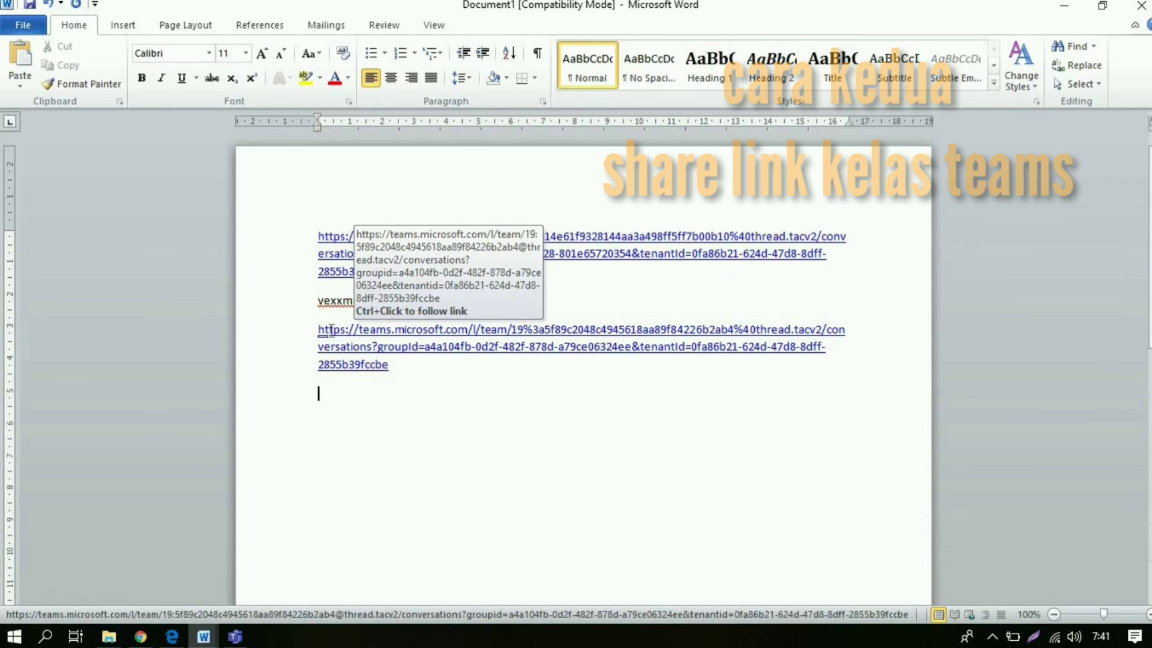
pyautogui.moveTo(321, 327); pyautogui.dragTo(390, 413)
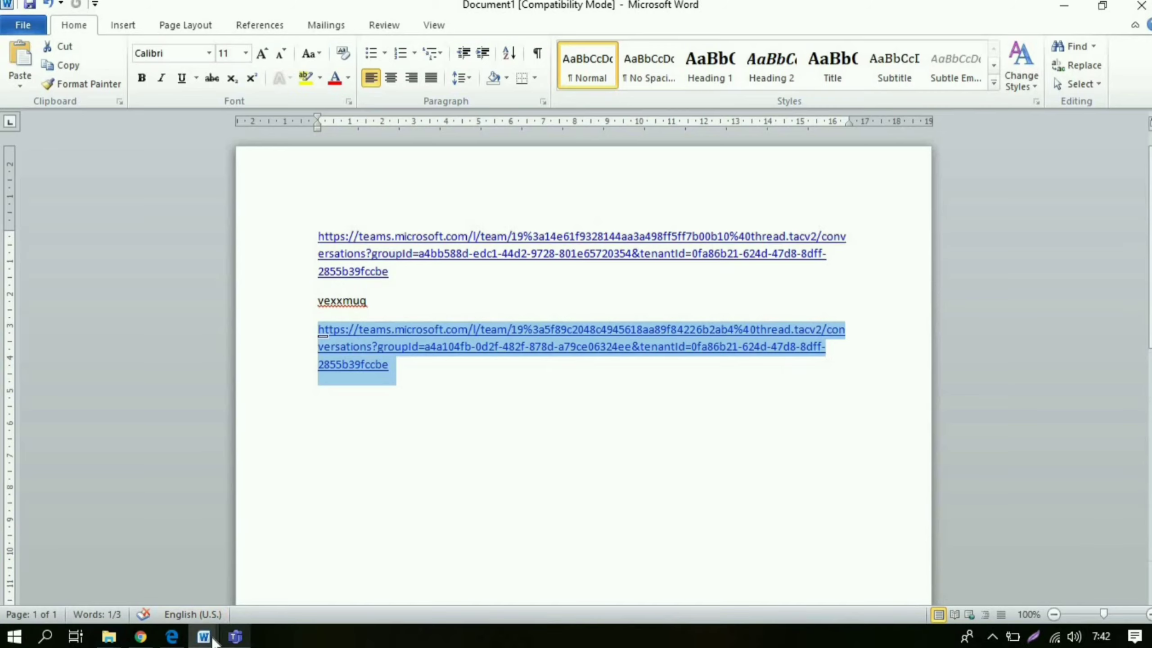
pyautogui.click(234, 636)
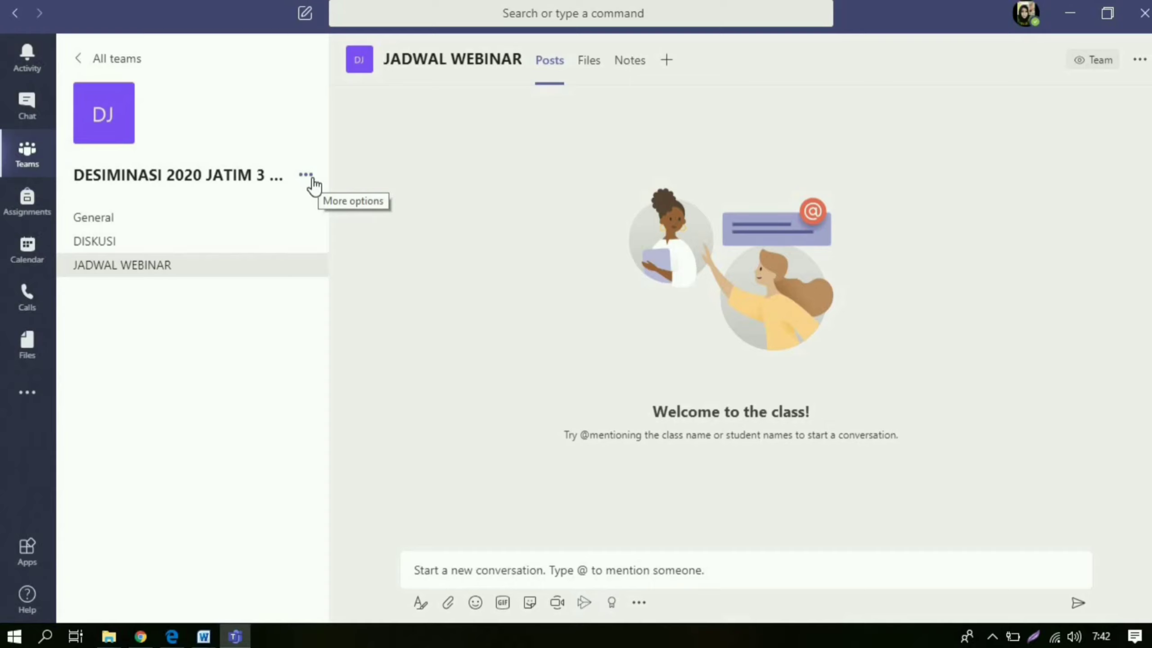
# - Open the class team's Manage team page on its Settings tab
pyautogui.click(306, 175)
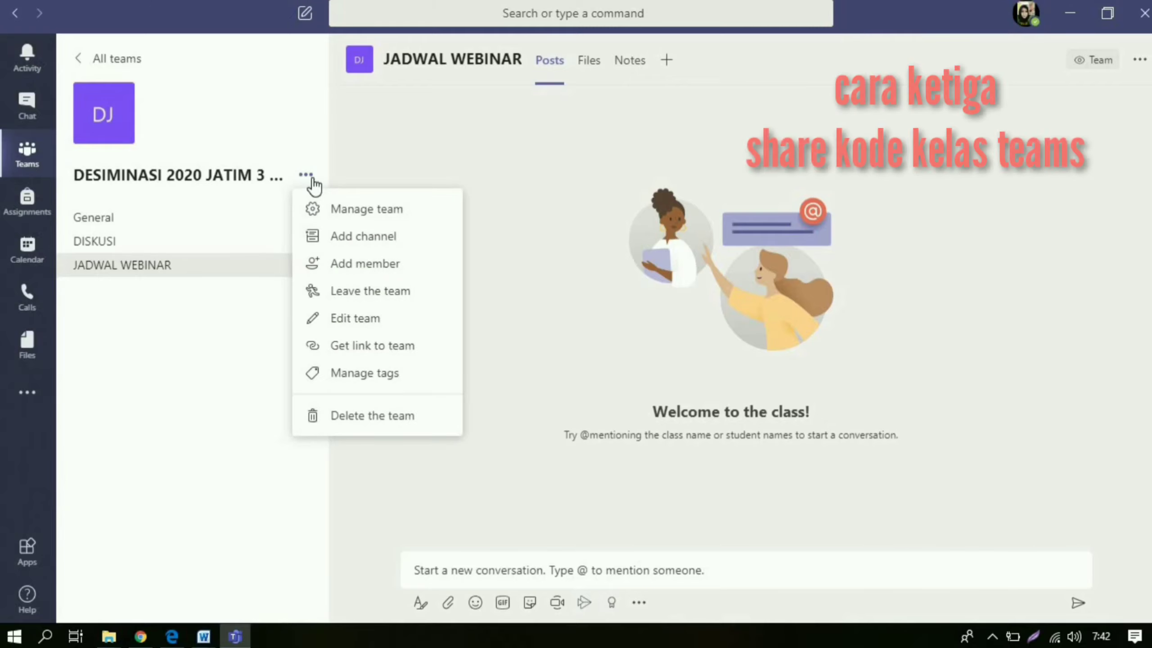
pyautogui.click(311, 179)
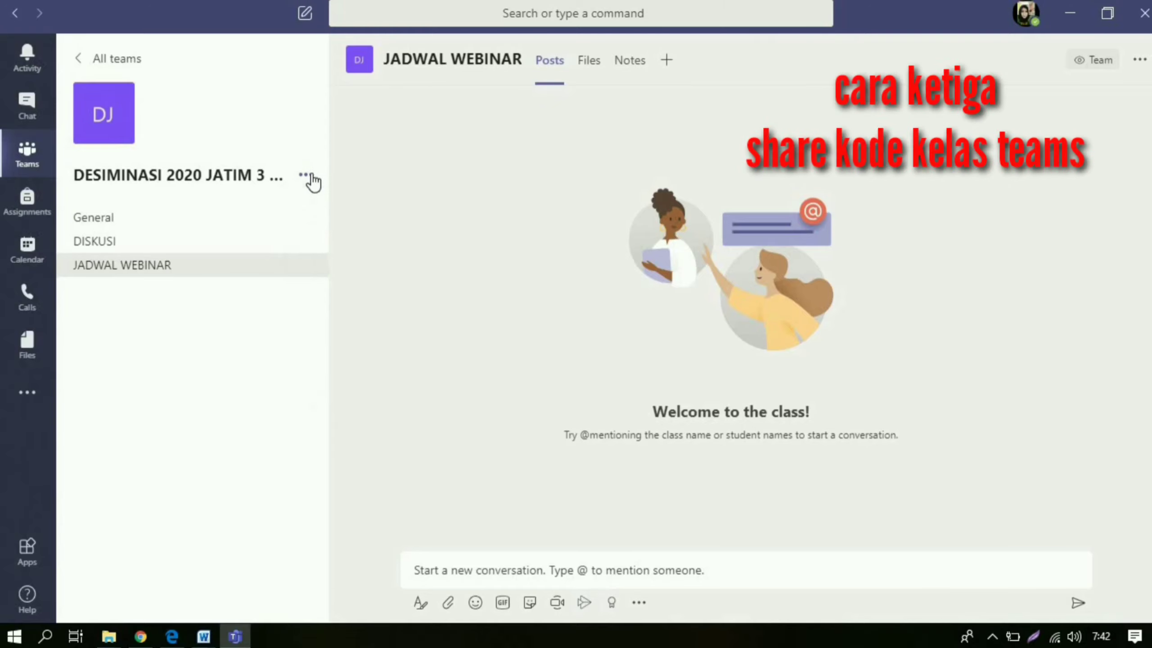
pyautogui.click(311, 180)
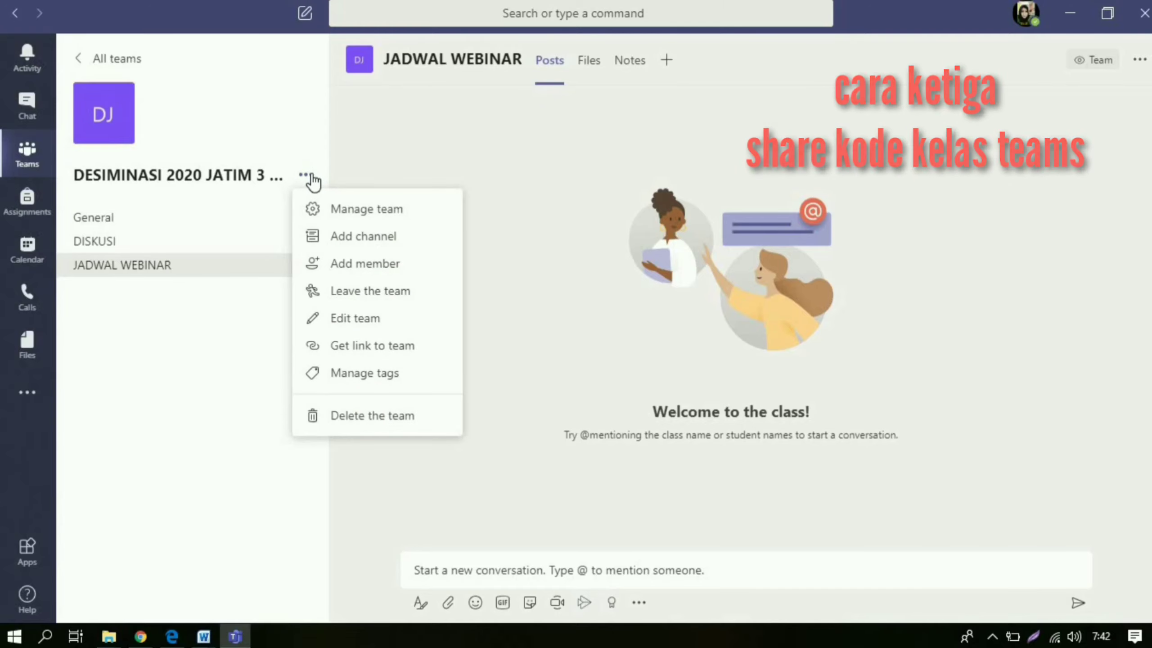
pyautogui.click(351, 209)
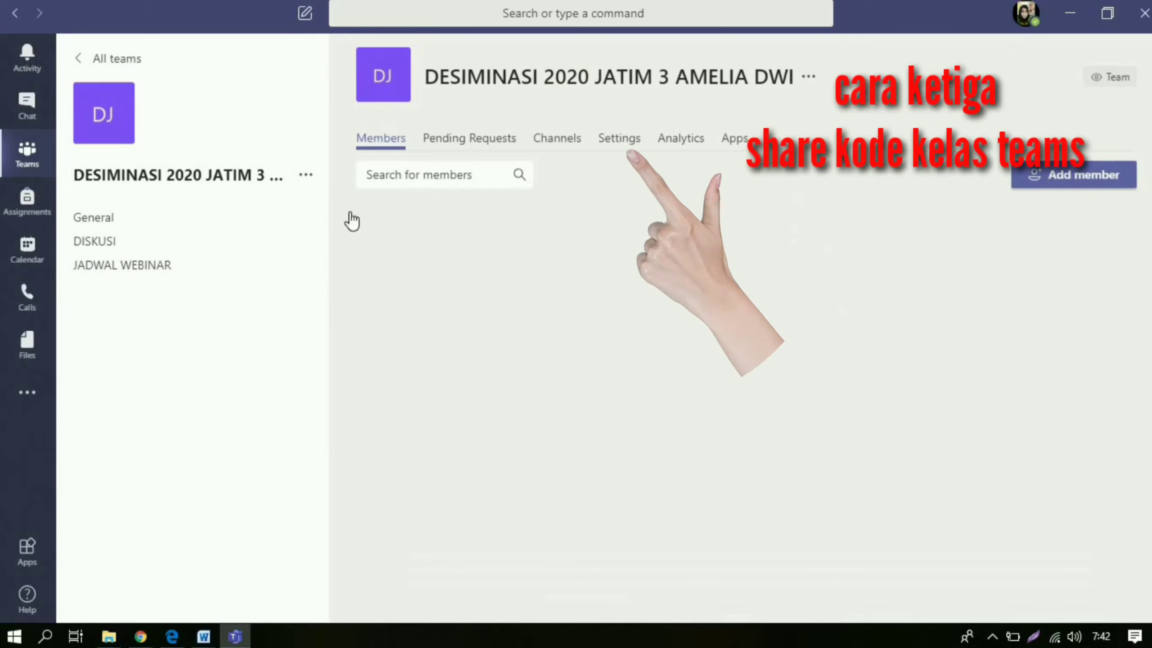
pyautogui.click(618, 143)
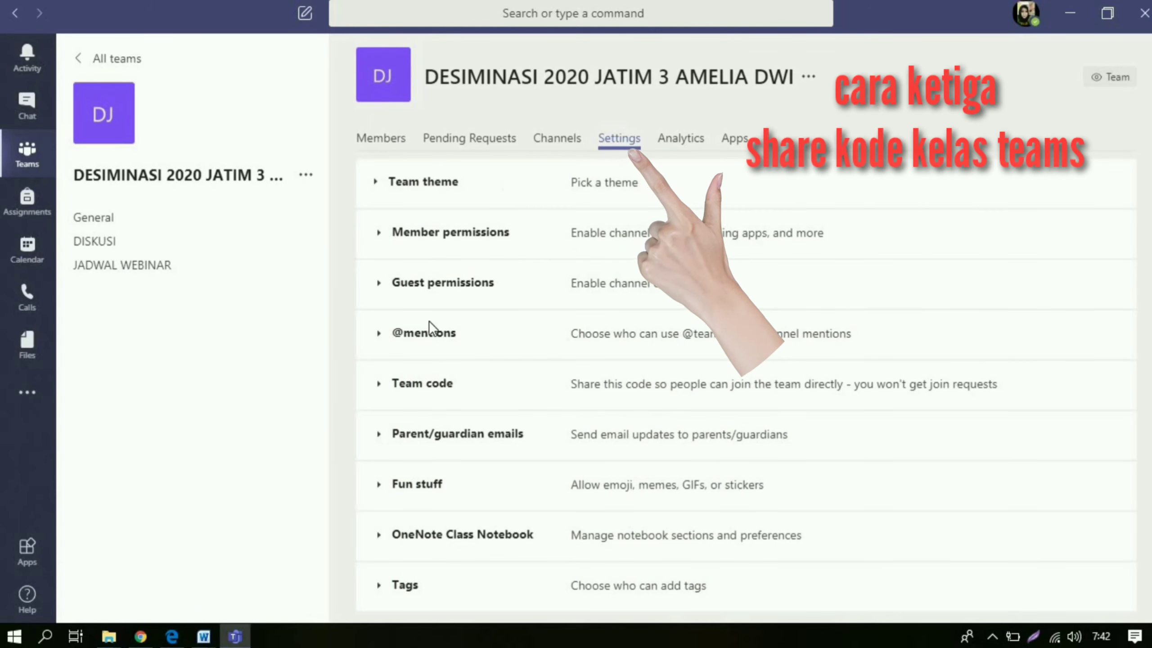
pyautogui.click(444, 385)
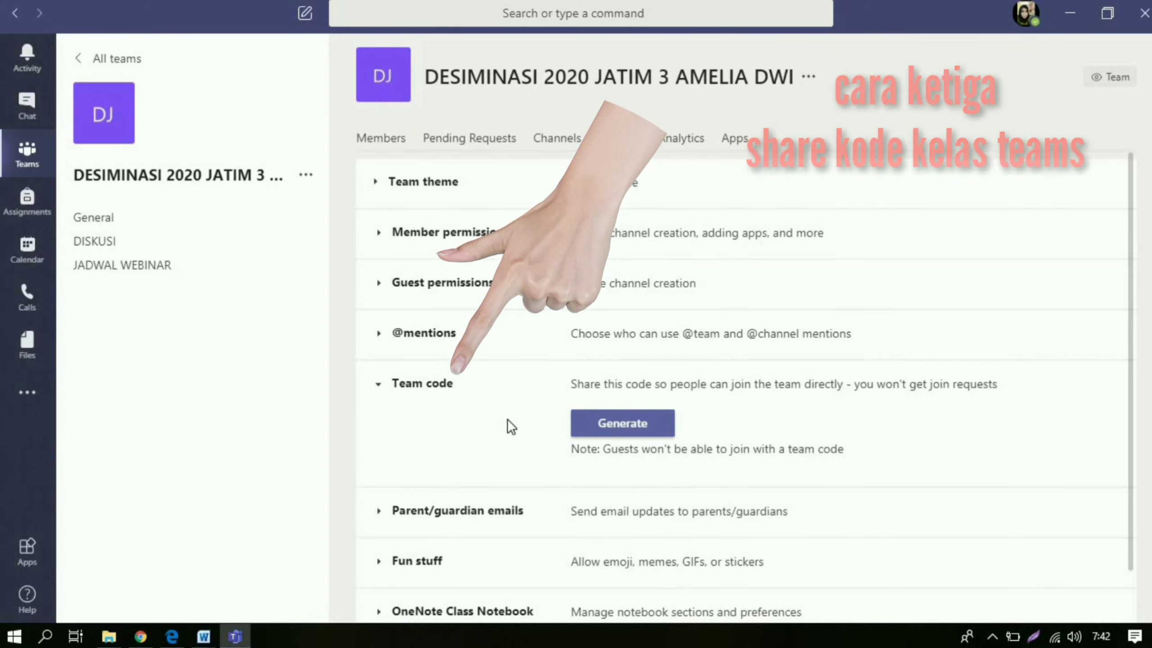
pyautogui.click(619, 429)
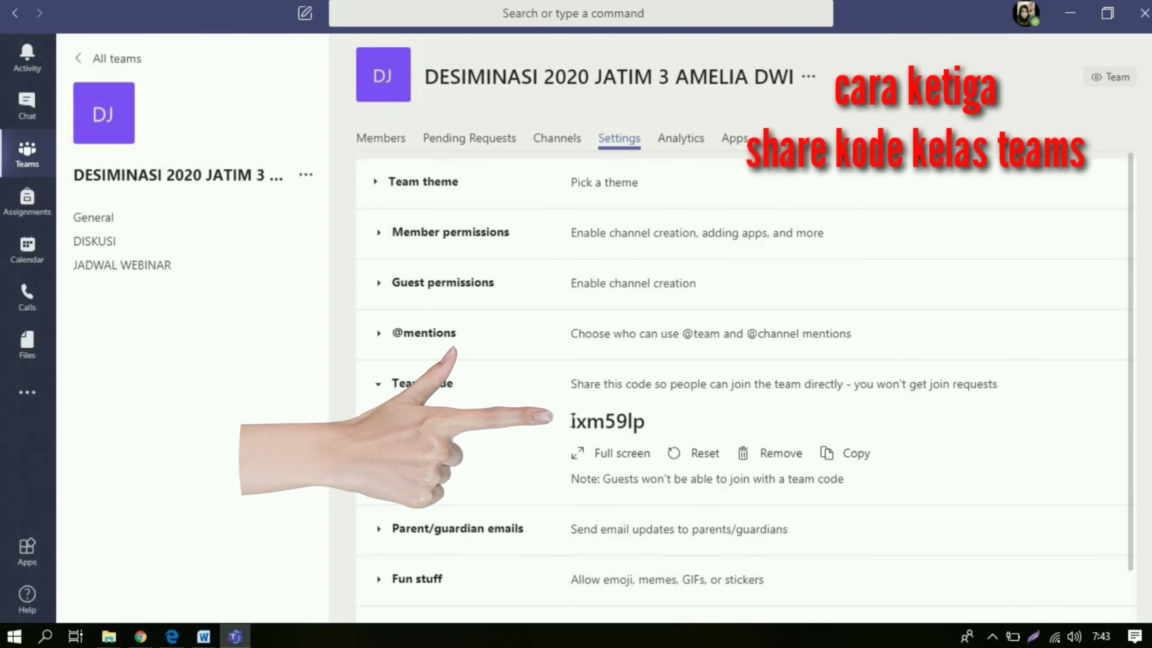
pyautogui.moveTo(573, 420); pyautogui.dragTo(645, 422)
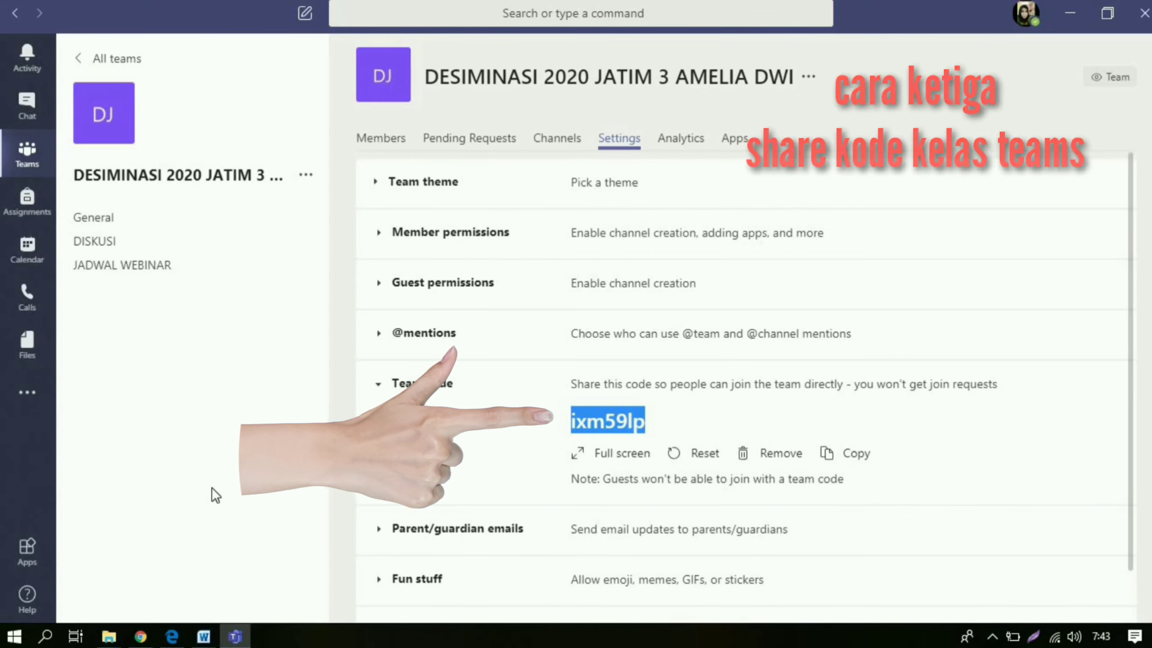
pyautogui.click(847, 456)
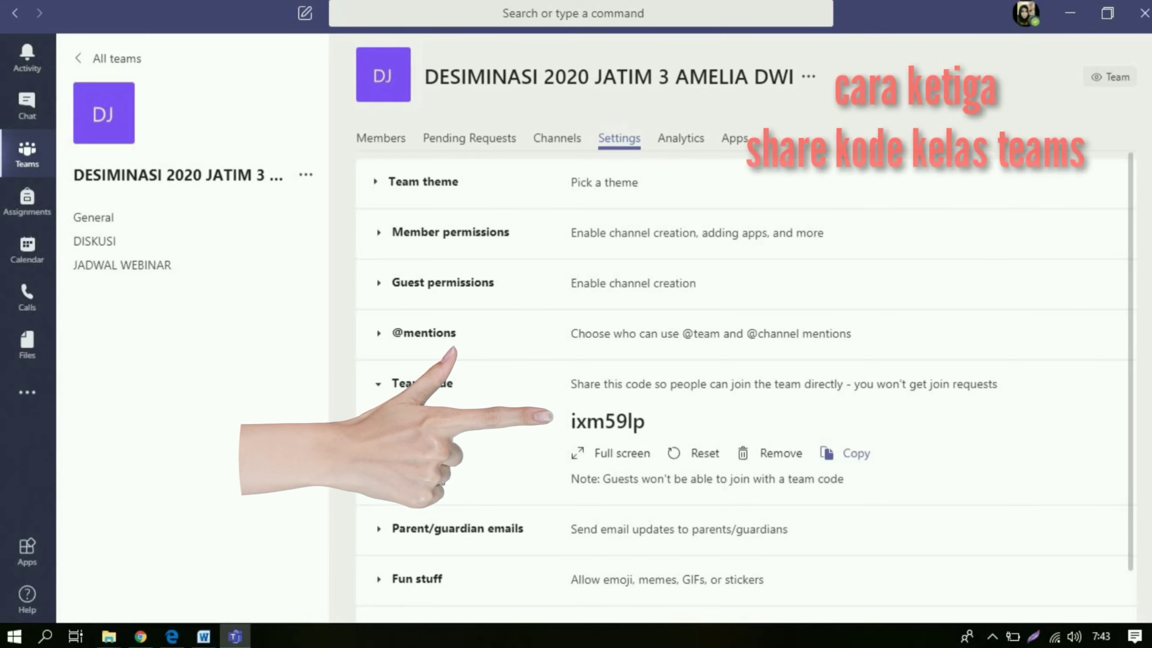
pyautogui.moveTo(140, 635)
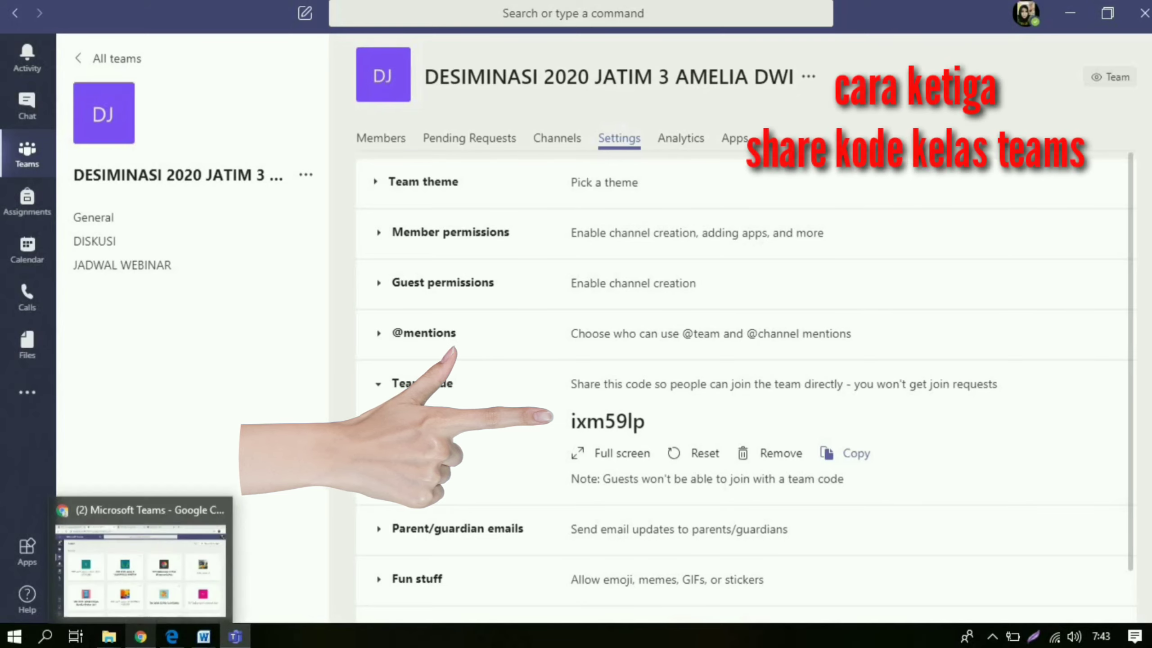
pyautogui.moveTo(203, 635)
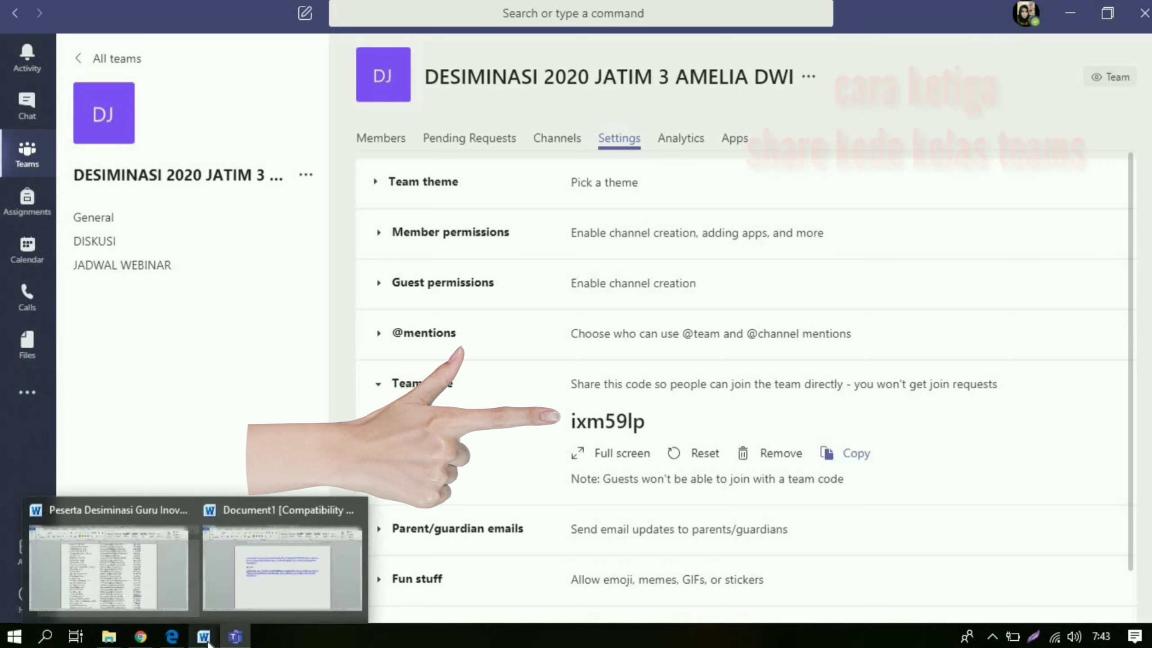
pyautogui.click(235, 580)
pyautogui.click(366, 400)
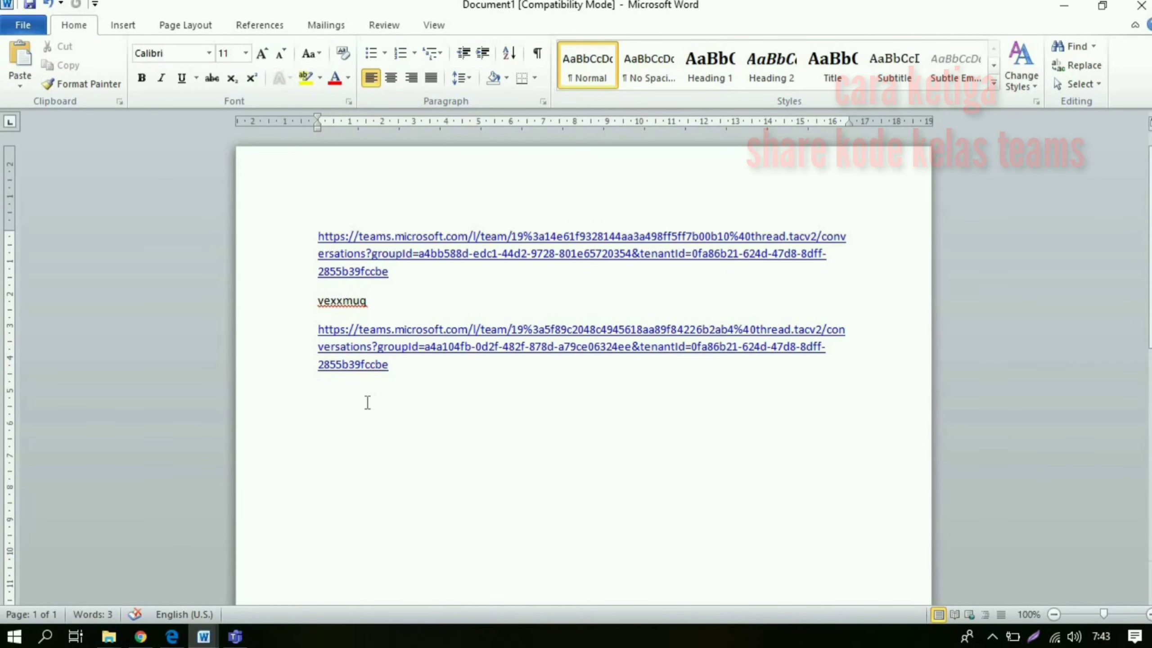
pyautogui.click(235, 637)
pyautogui.click(380, 137)
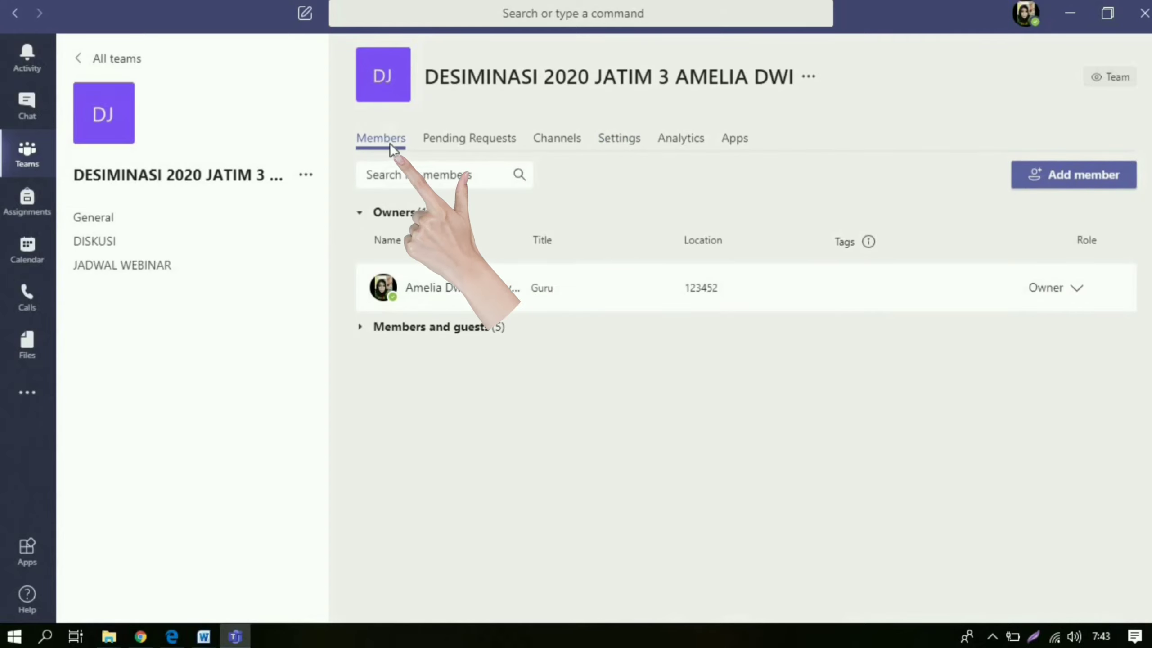
# - Add a teacher found by name search to the class team, bringing members and guests to 6
pyautogui.click(469, 331)
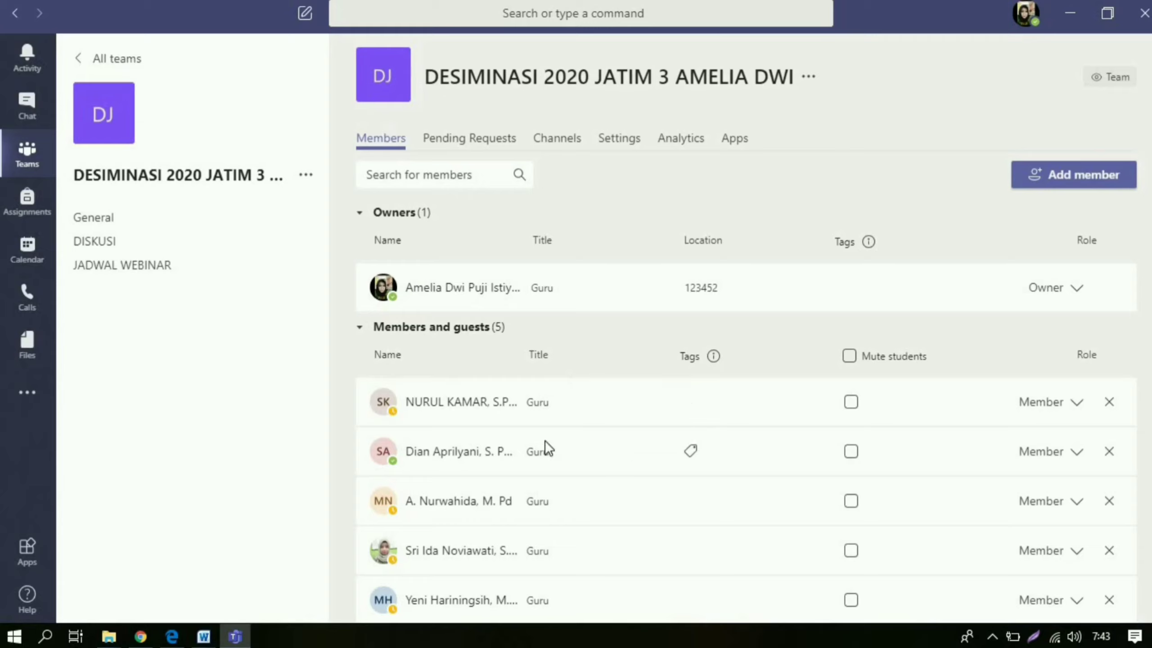
pyautogui.click(1057, 177)
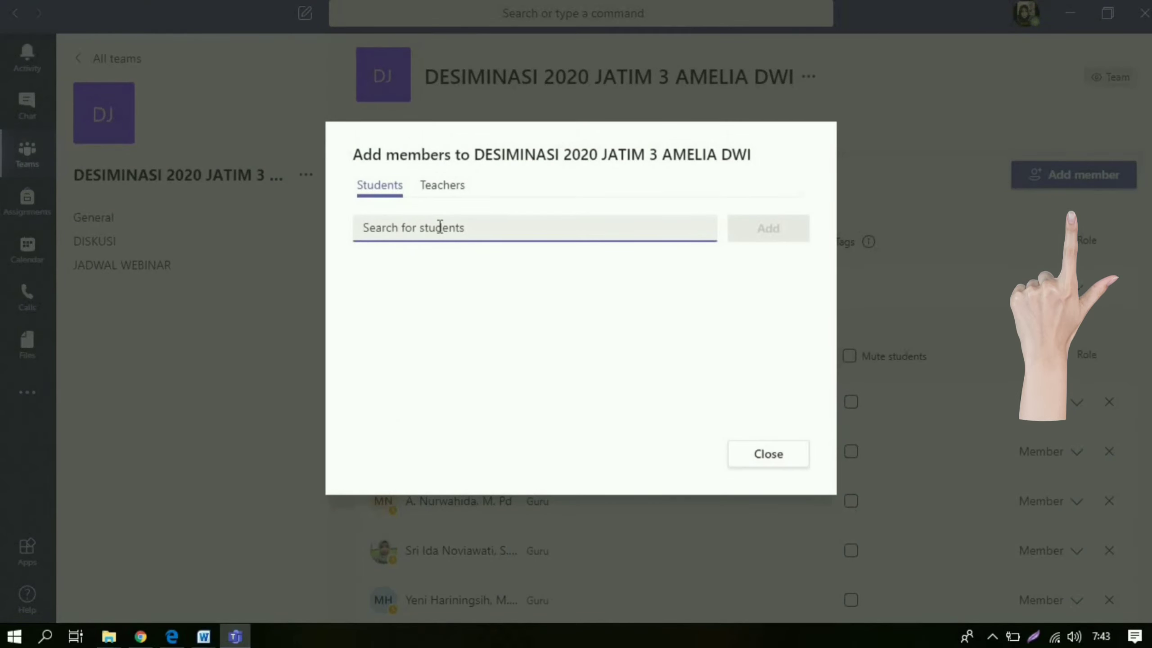
pyautogui.write('SUCI')
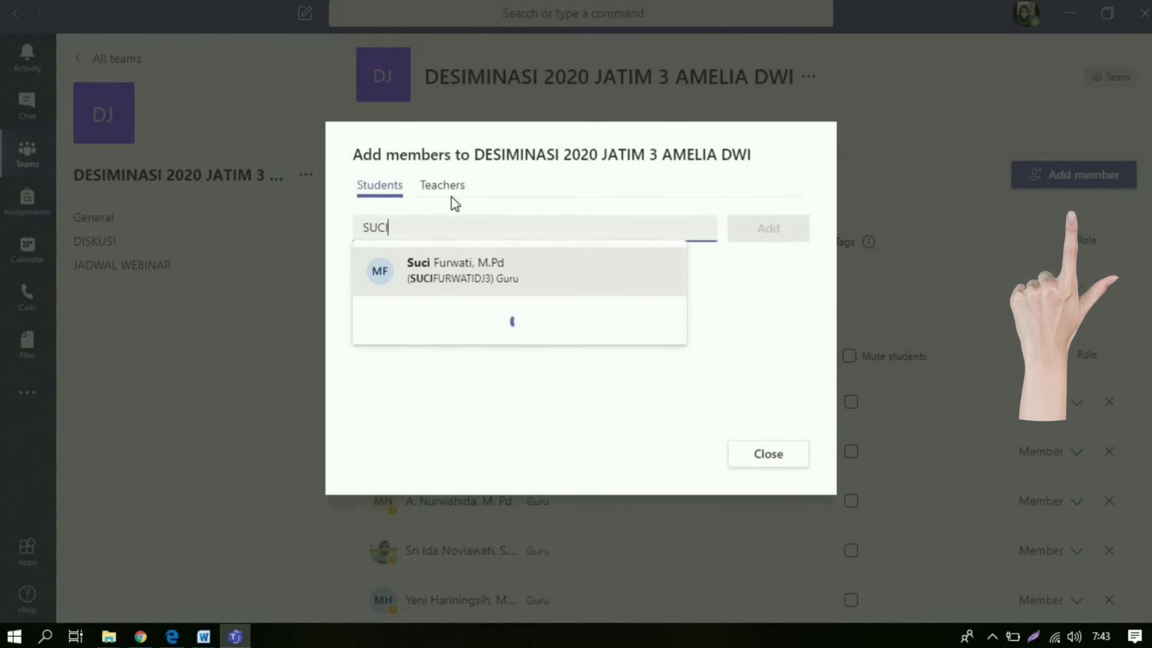
pyautogui.click(497, 274)
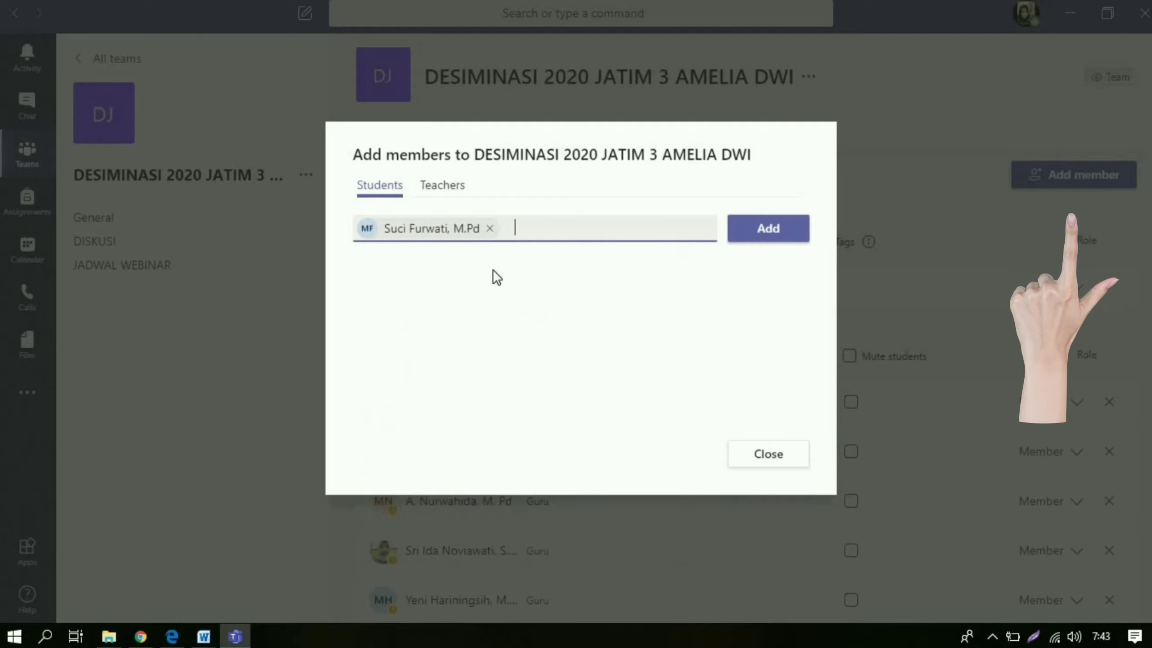
pyautogui.click(742, 241)
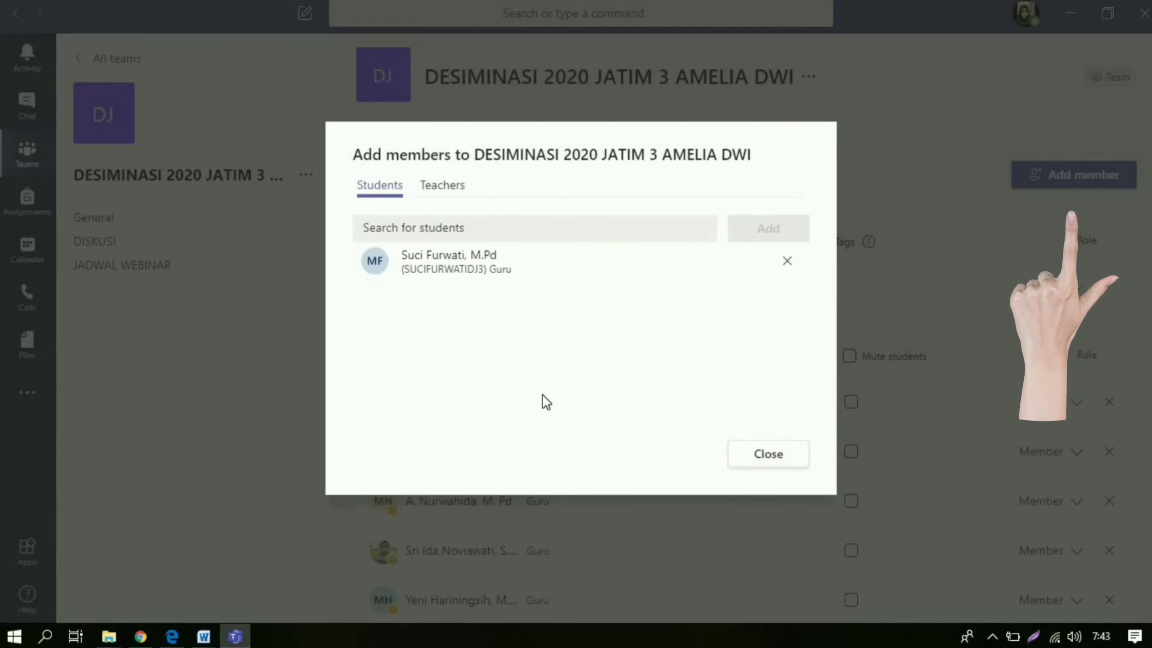
pyautogui.click(758, 461)
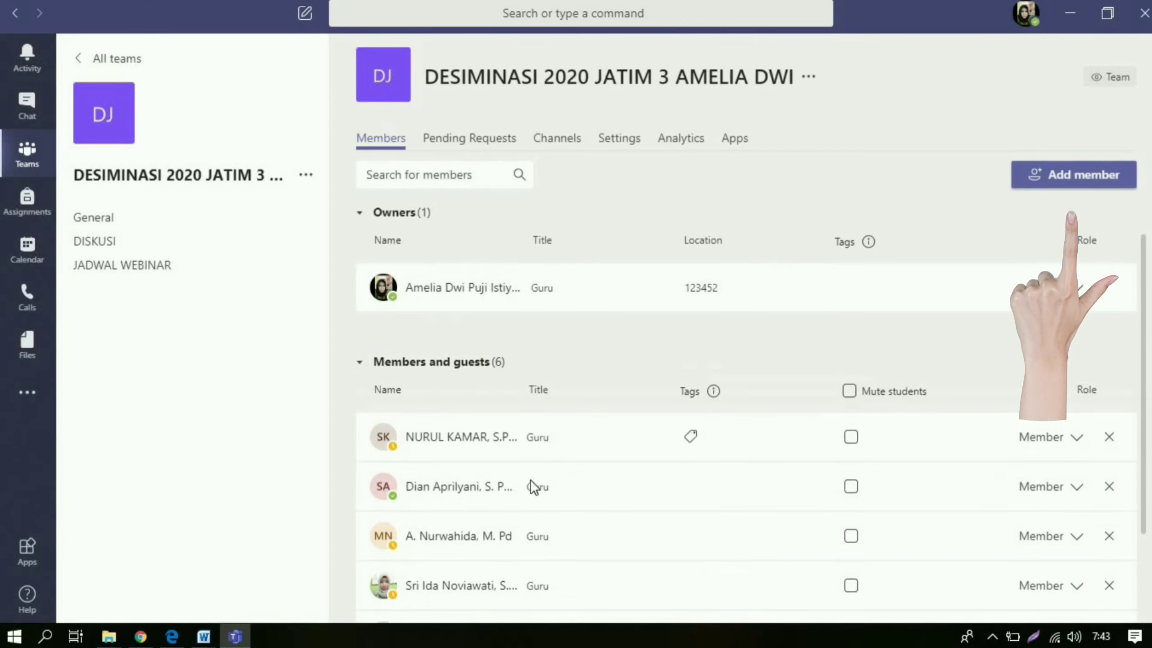
pyautogui.scroll(-1, 491, 455)
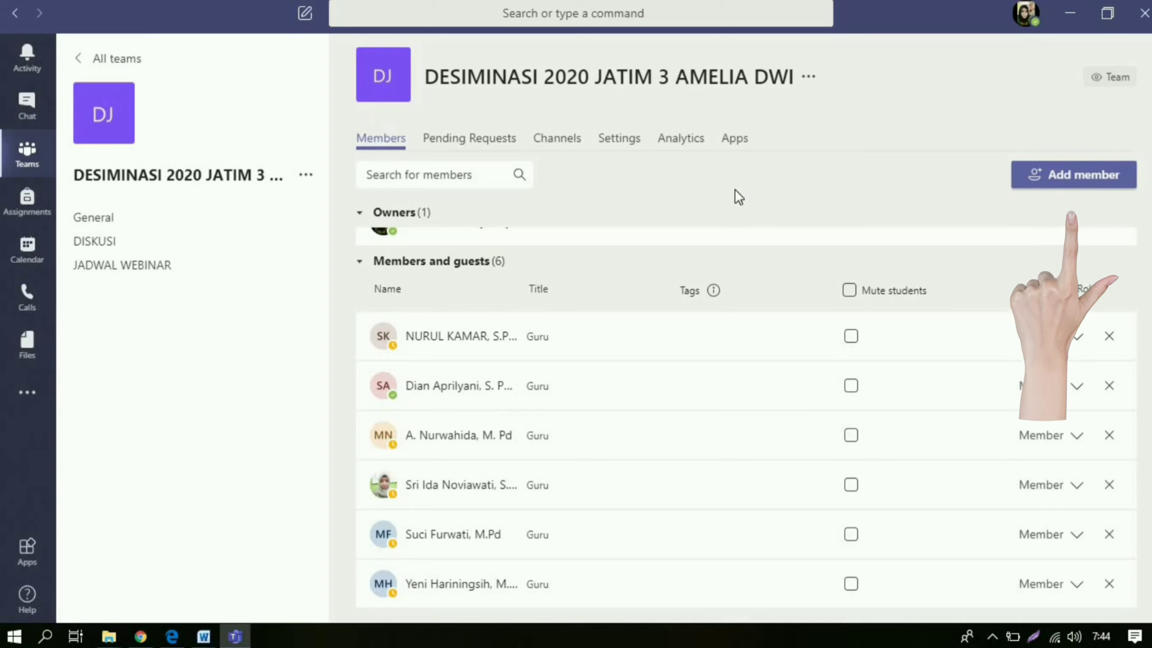
pyautogui.click(305, 174)
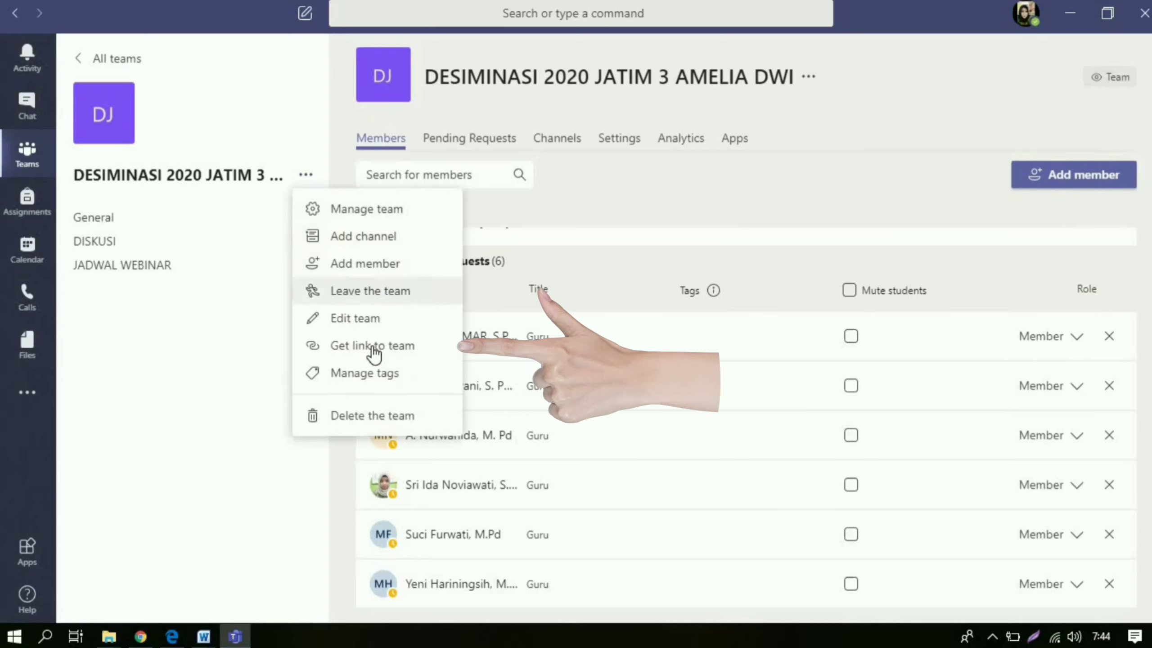